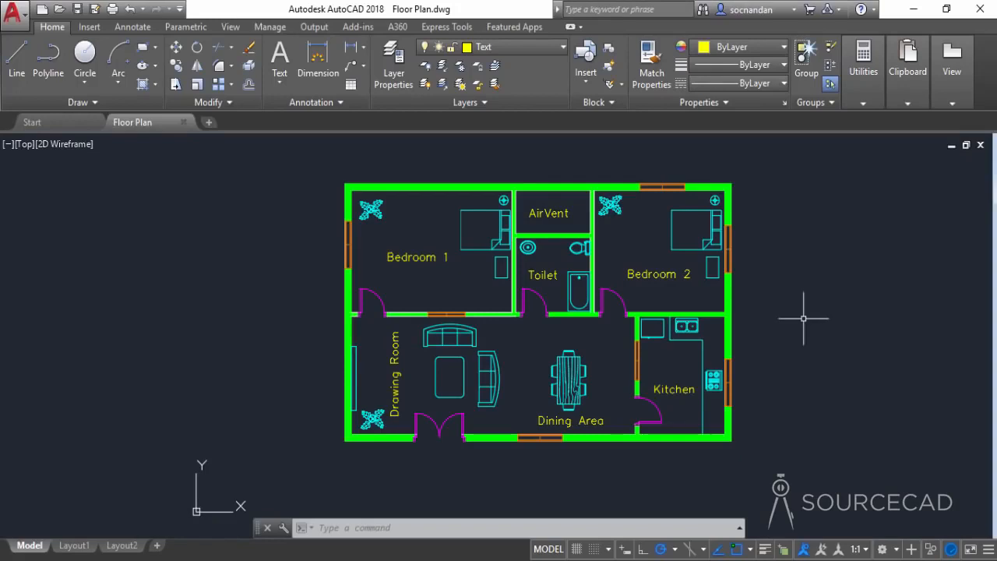
Step: Open the dimension style manager and compare the previews of the Standard and ISO-25 styles, leaving ISO-25 selected
click(312, 110)
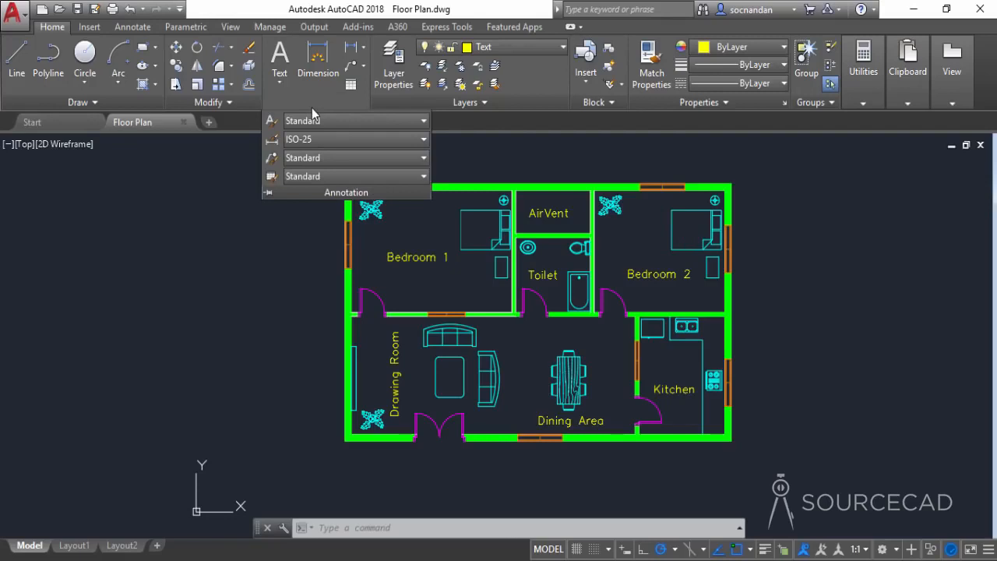
click(276, 140)
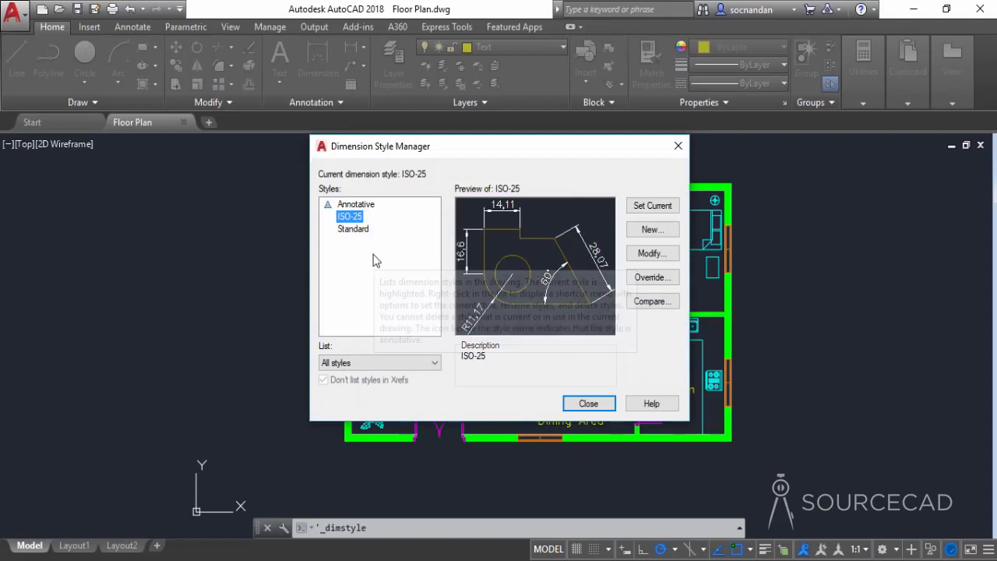
click(352, 229)
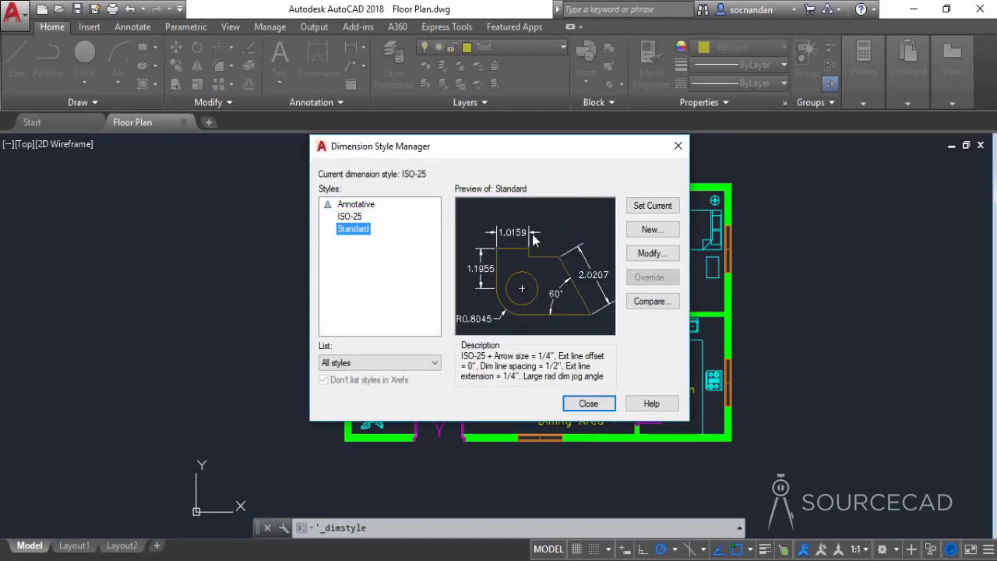
click(349, 216)
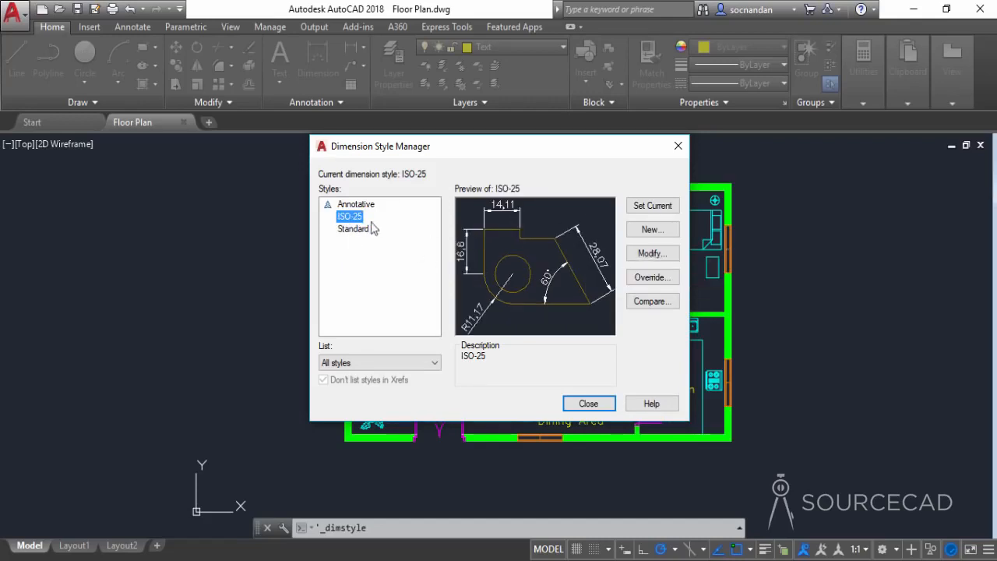
click(348, 229)
click(350, 217)
click(352, 229)
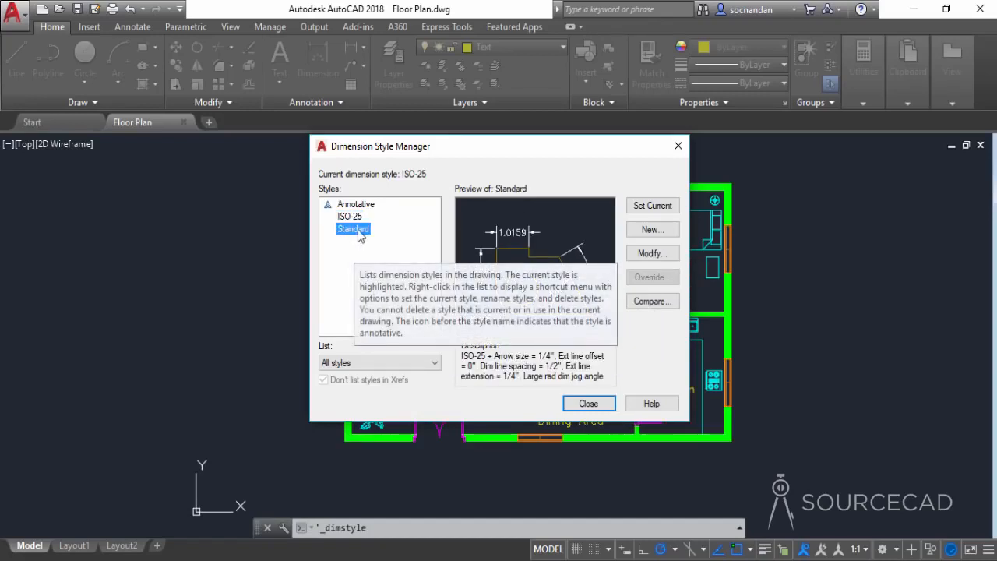
click(352, 218)
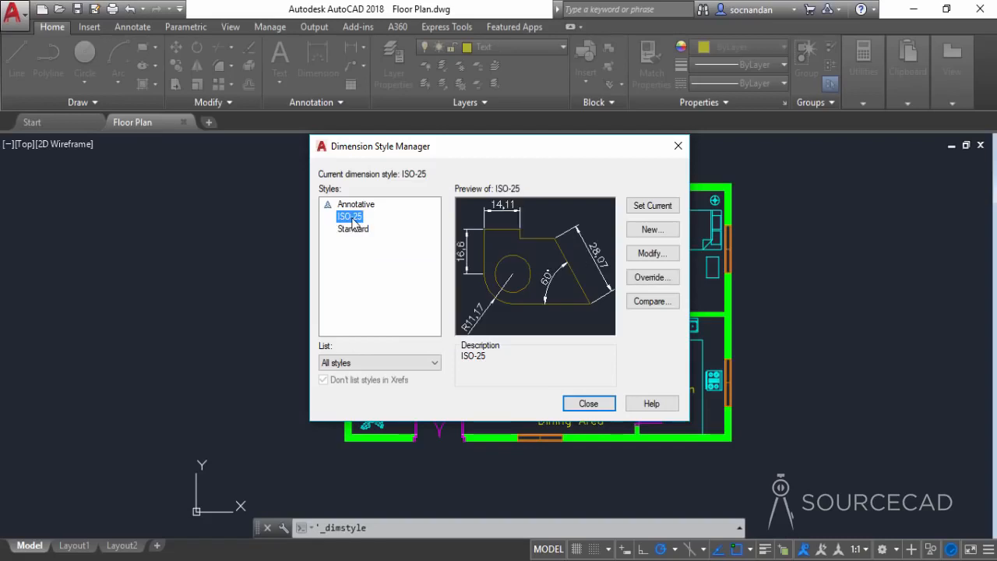
Step: Create a new dimension style named Dim based on ISO-25 and continue to its settings
click(652, 229)
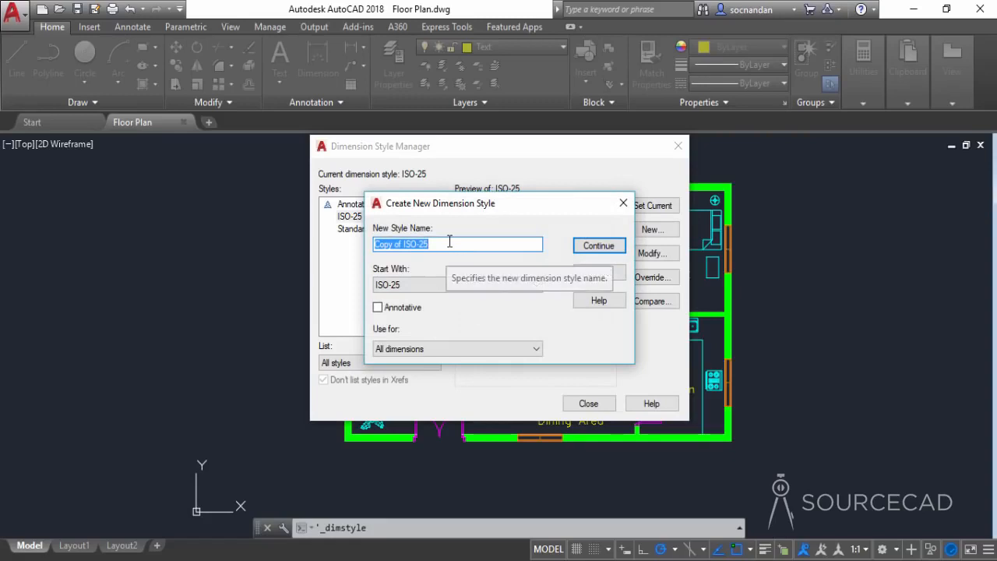
text(Dim)
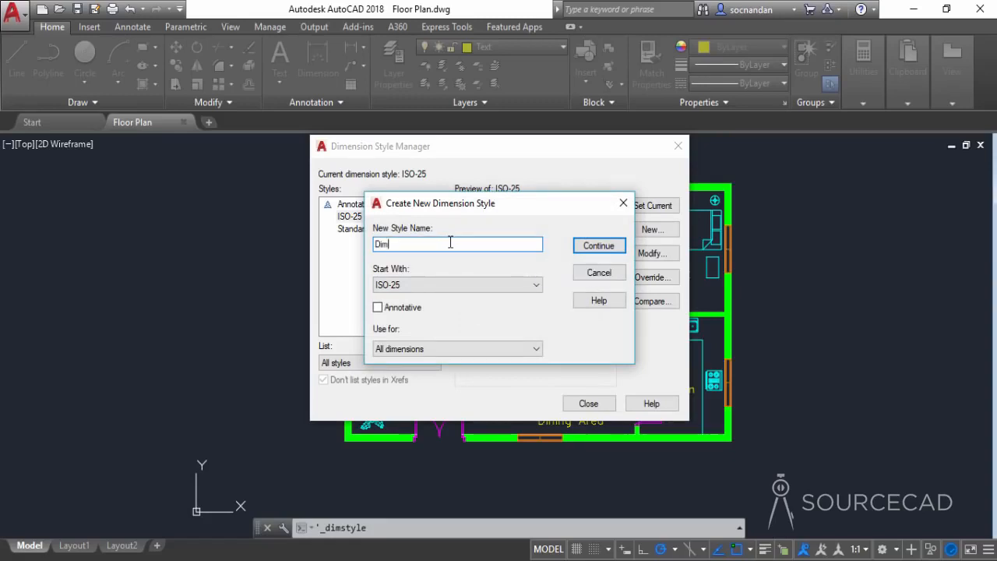
click(597, 248)
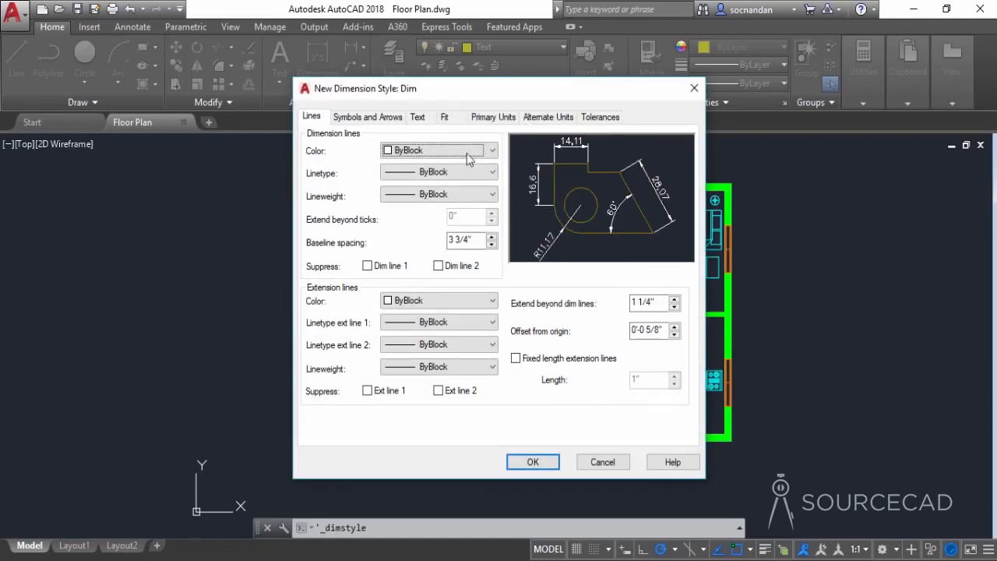
Step: Set the Dim style's first and second arrowheads to Architectural tick and its vertical text placement to Centered
click(399, 119)
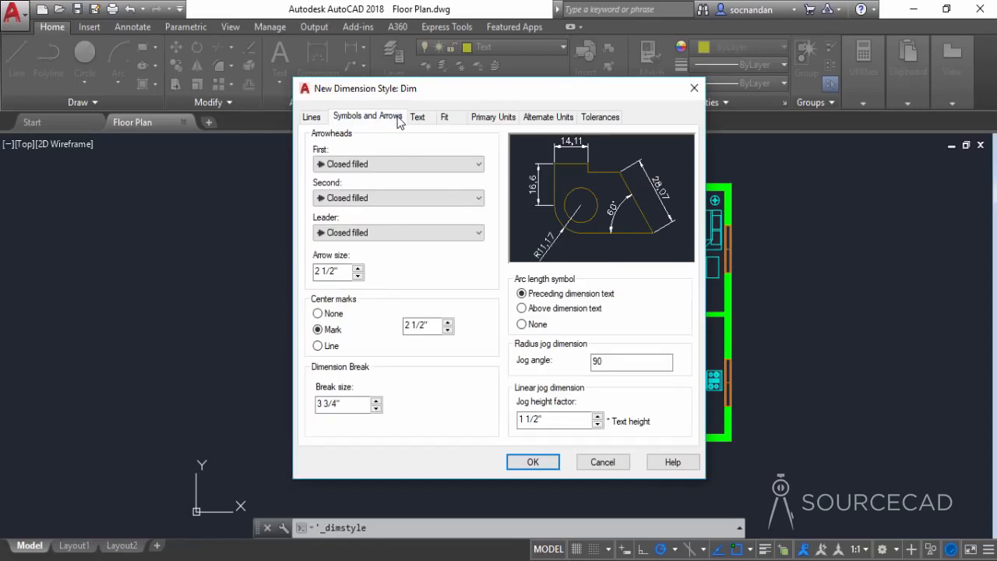
click(391, 164)
click(360, 231)
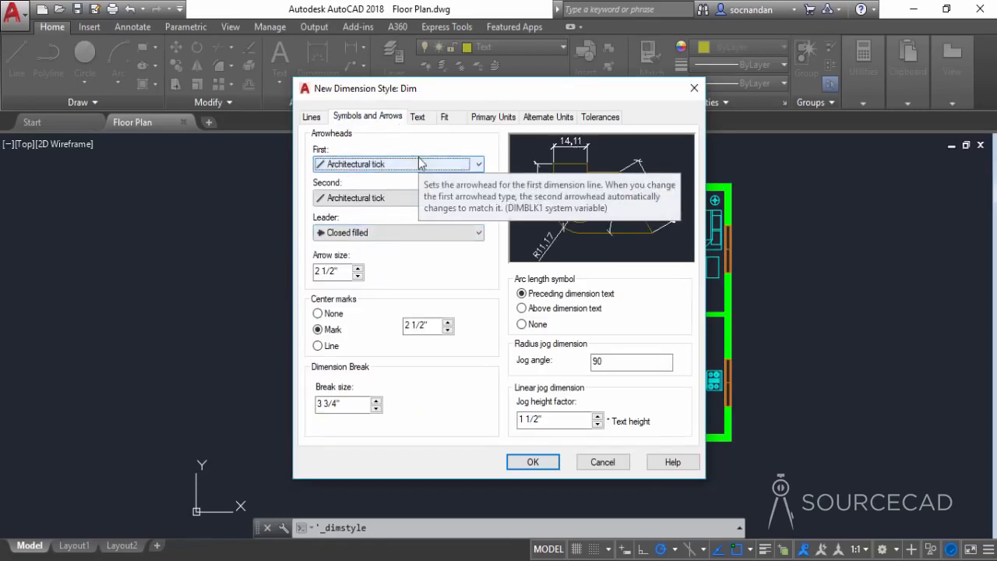
click(418, 118)
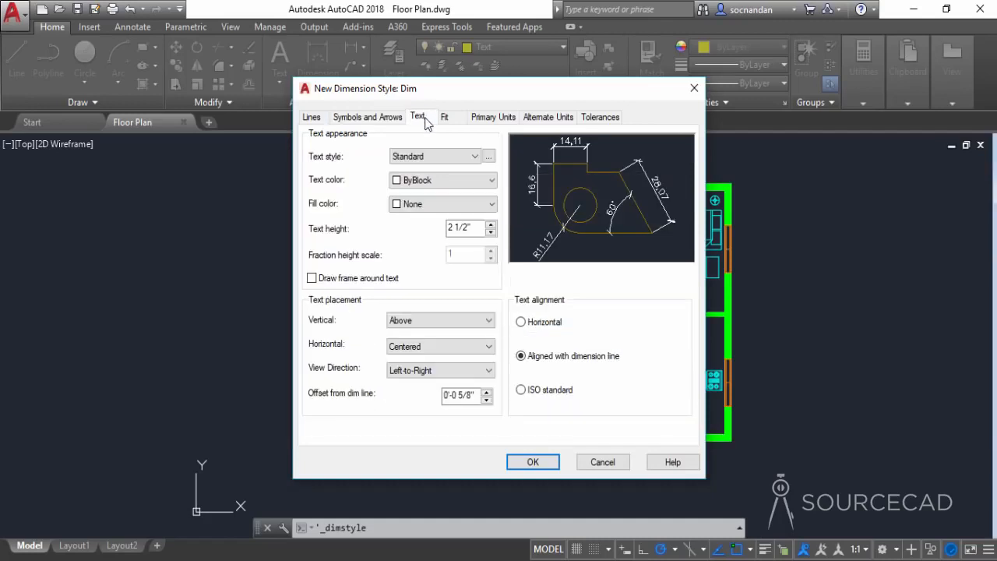
click(456, 328)
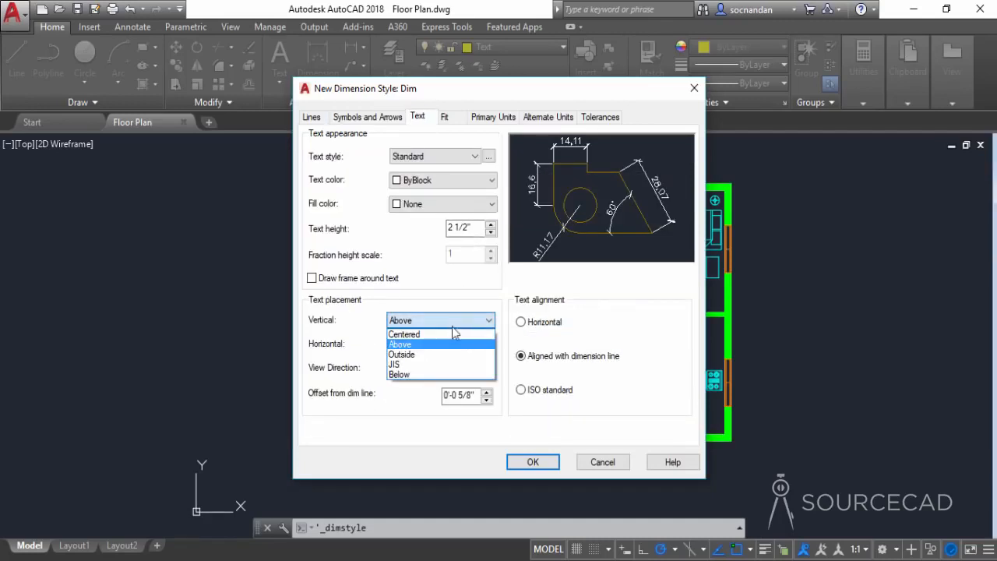
click(439, 334)
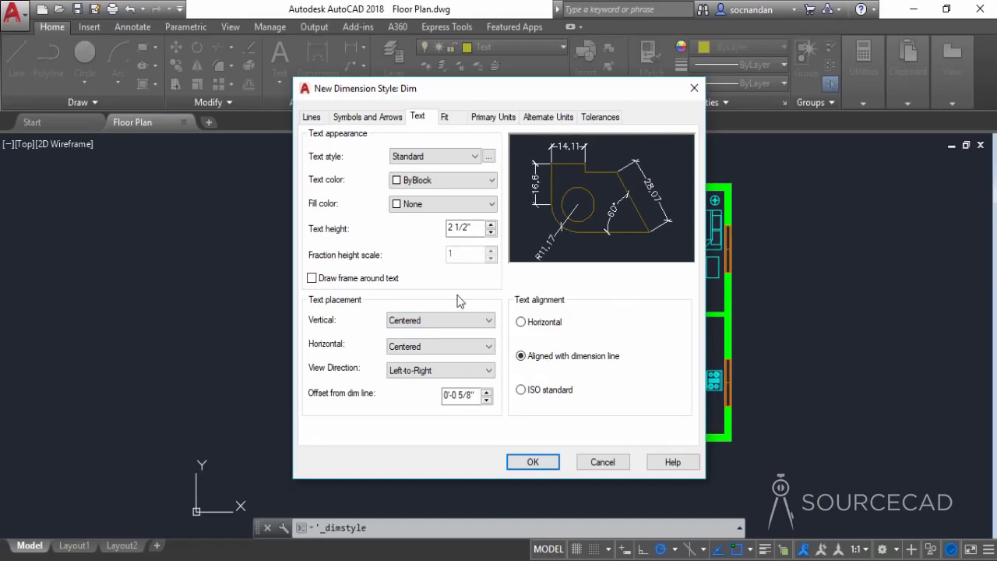
Step: Set the Dim style's primary unit format to Architectural, save the style and close the style manager
click(445, 118)
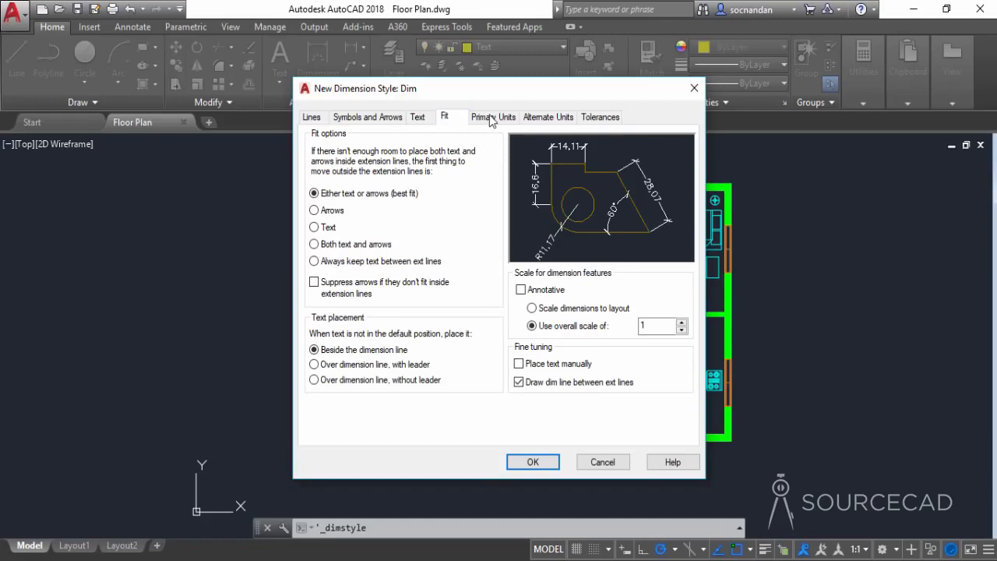
click(491, 120)
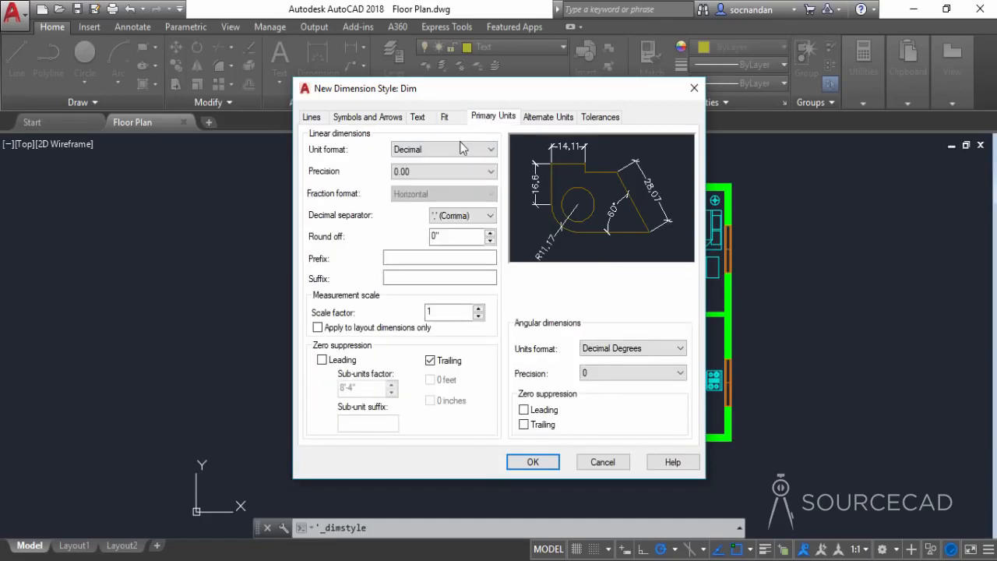
click(430, 150)
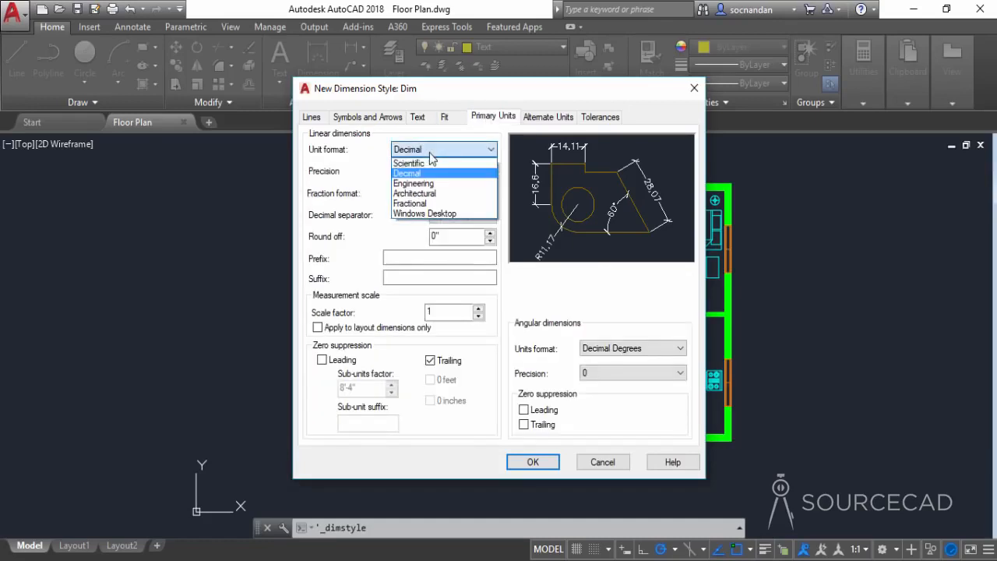
click(415, 193)
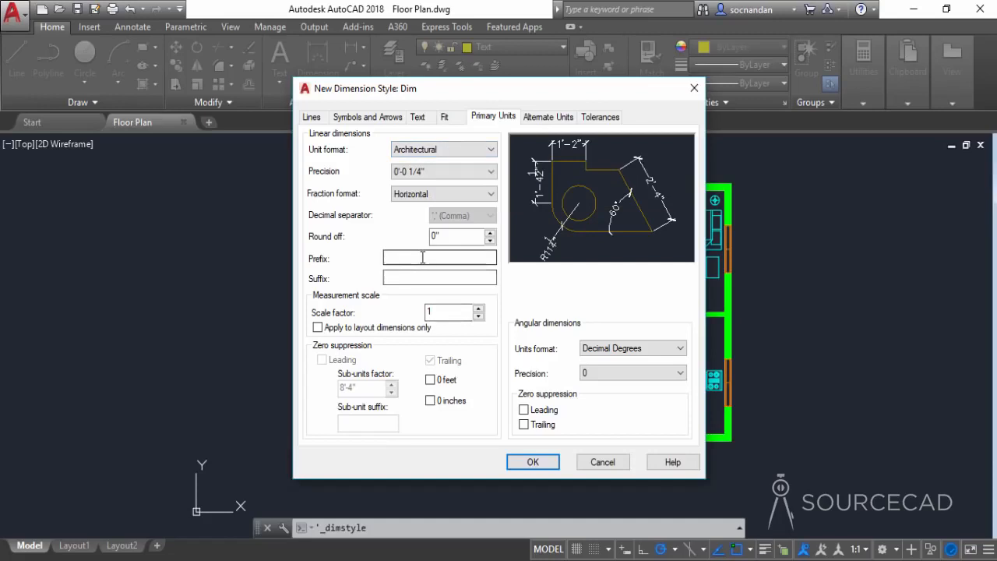
click(534, 462)
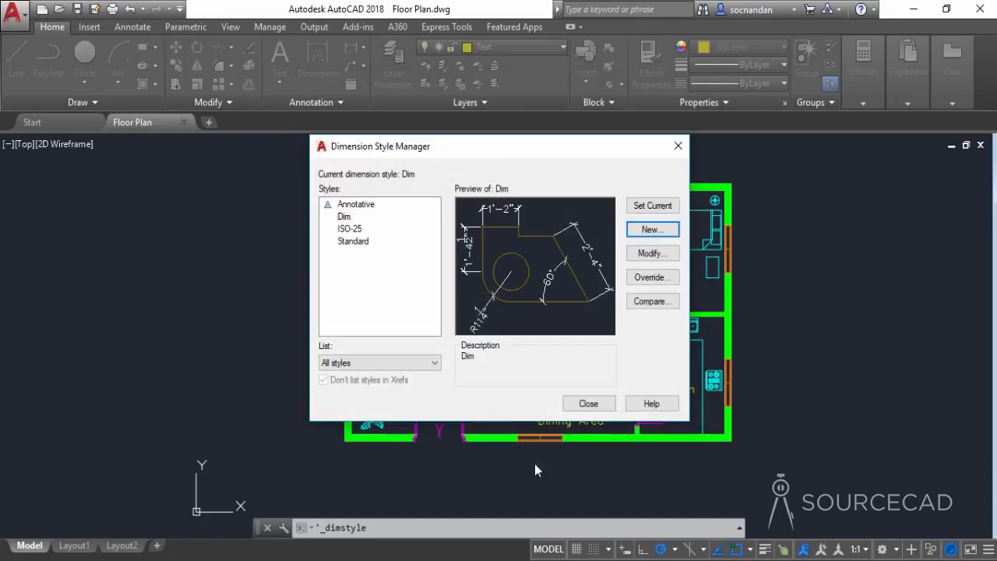
click(591, 402)
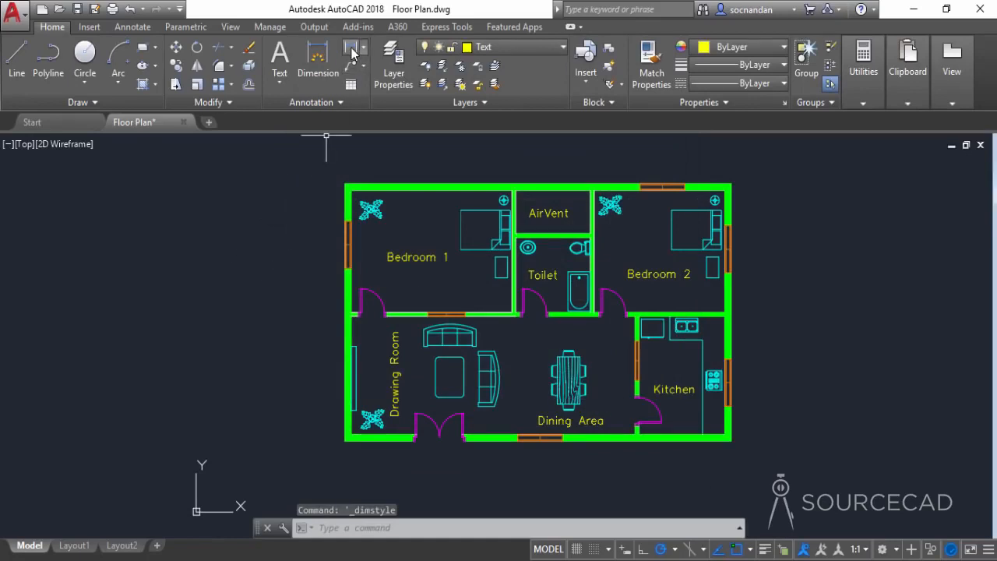
Step: Make the Dim layer current and place a vertical linear dimension outside Bedroom 1's left wall, between the room's upper and lower inner corners
click(353, 52)
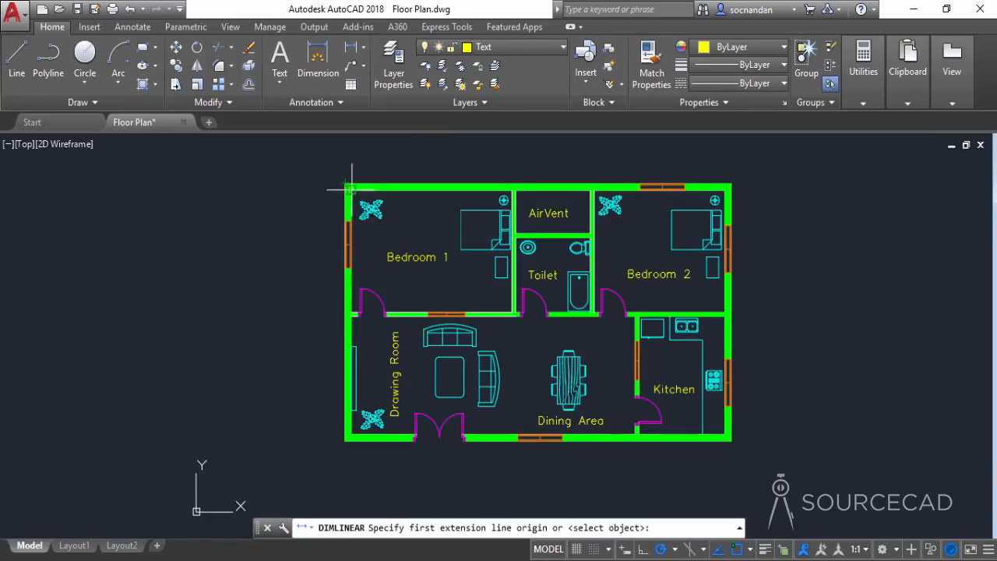
click(543, 50)
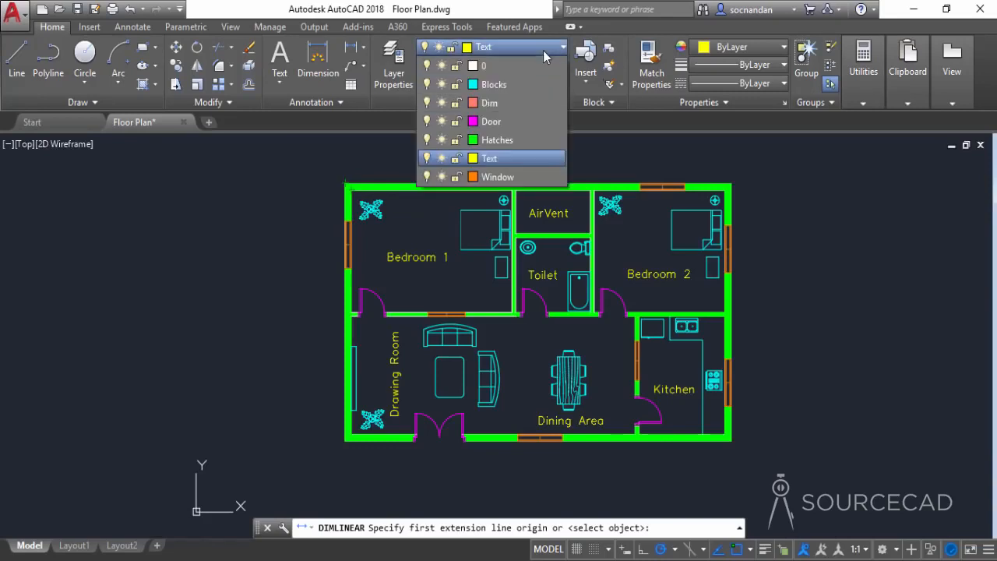
click(501, 106)
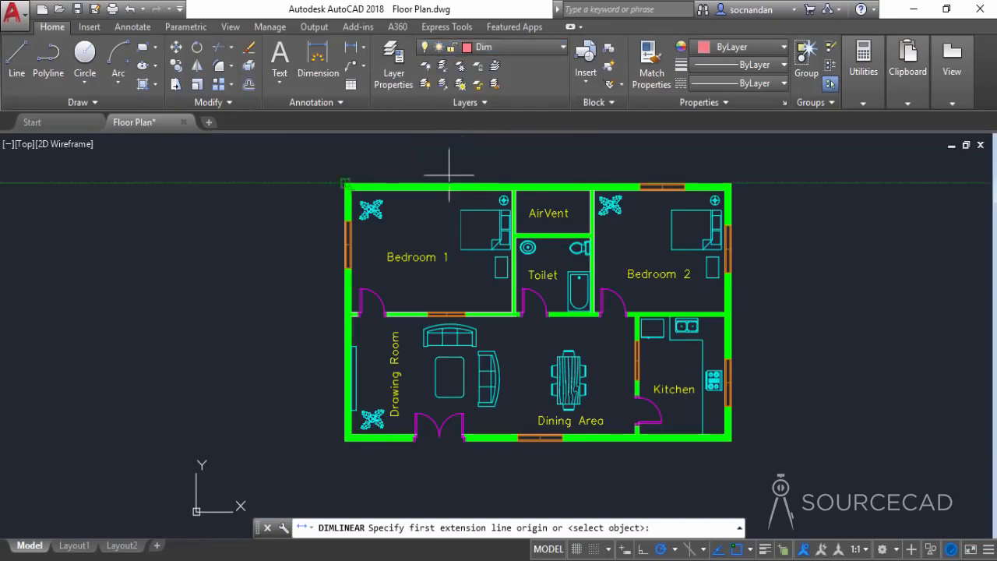
click(351, 188)
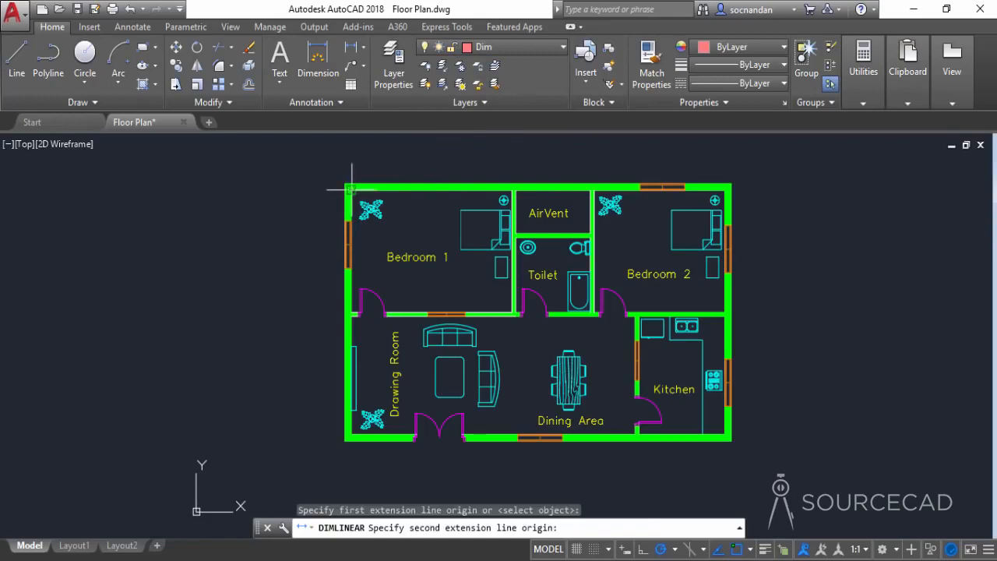
click(350, 313)
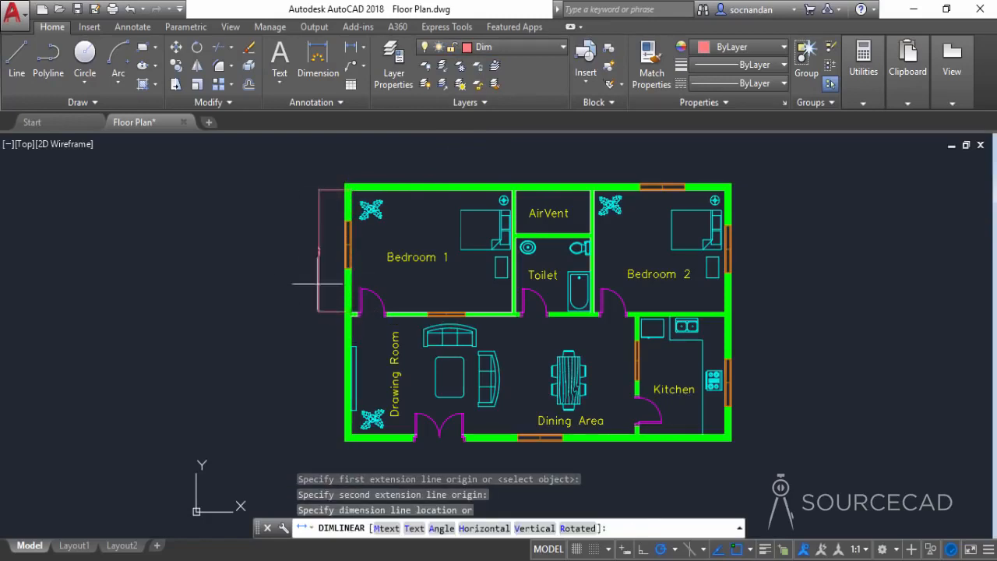
click(319, 289)
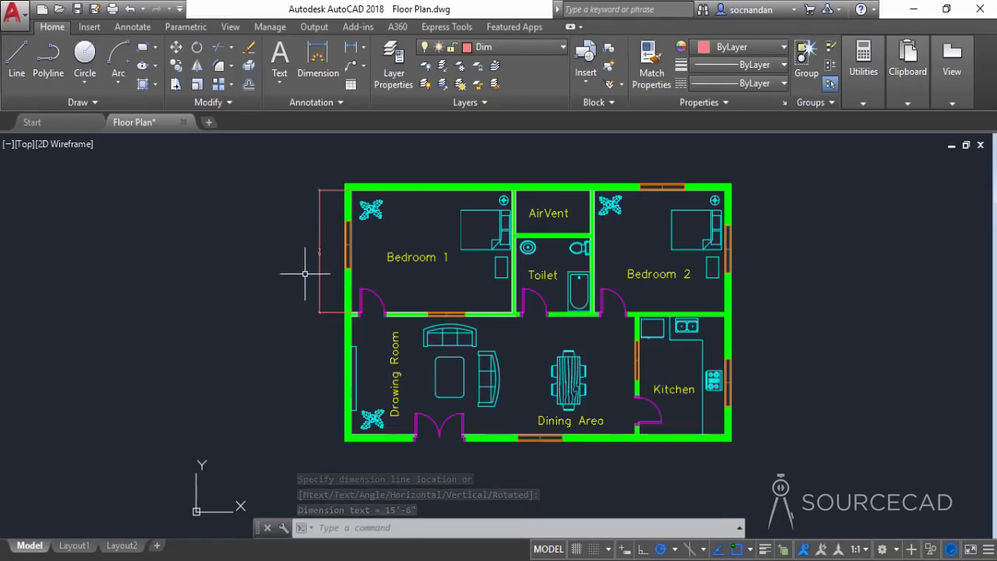
Step: Modify the Dim dimension style to use an overall scale of 5 and close the style manager
click(312, 109)
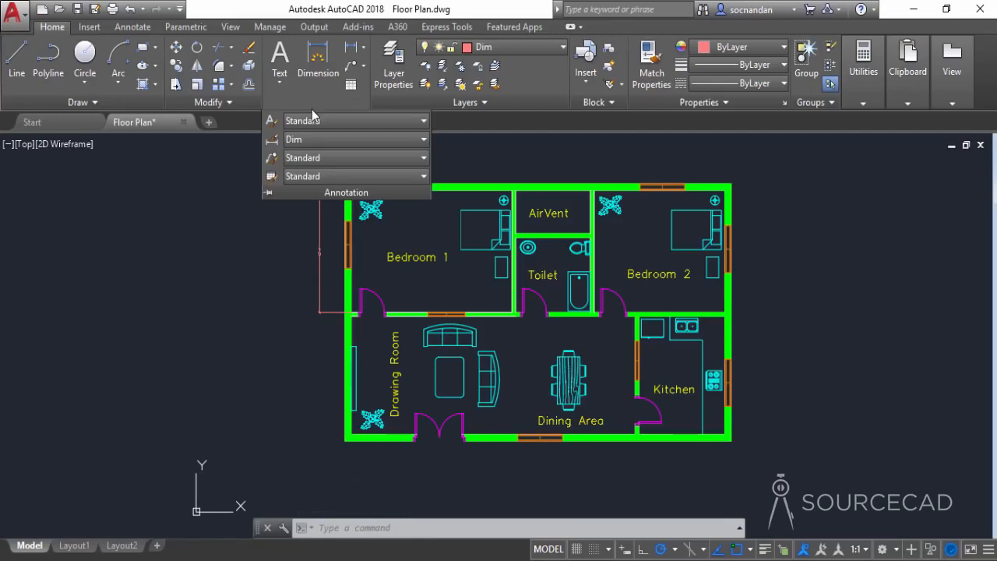
click(269, 142)
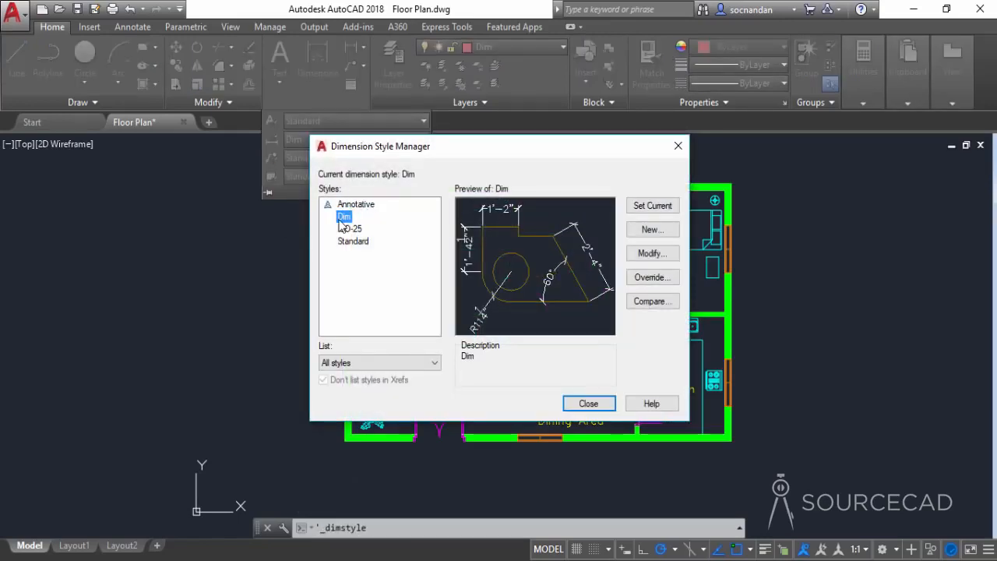
click(652, 254)
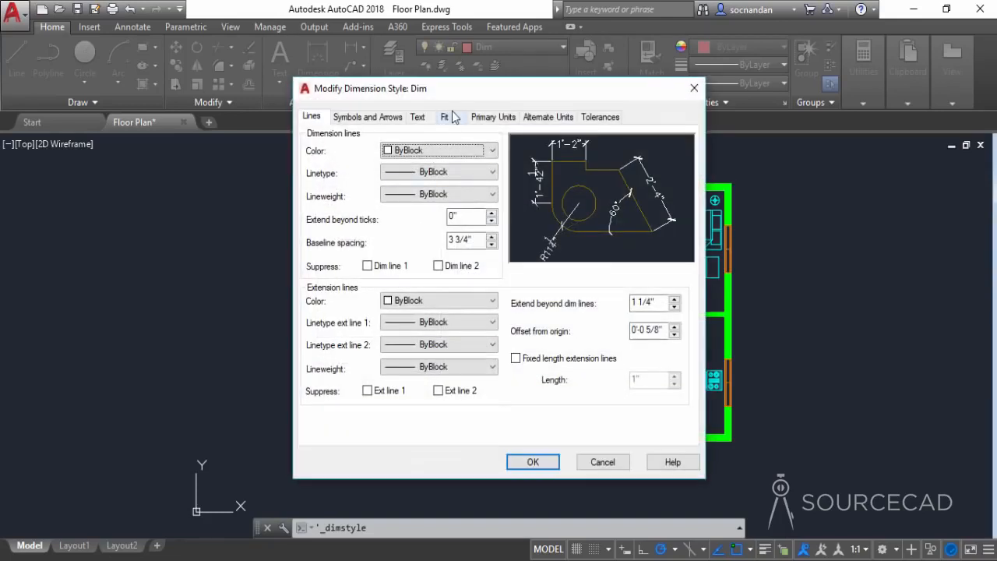
click(445, 117)
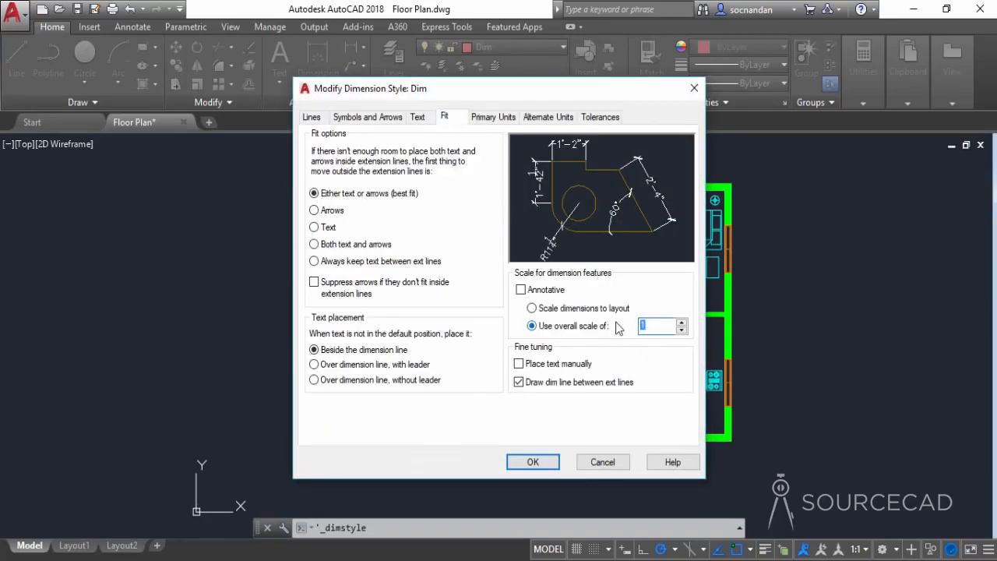
text(5)
click(533, 462)
click(585, 403)
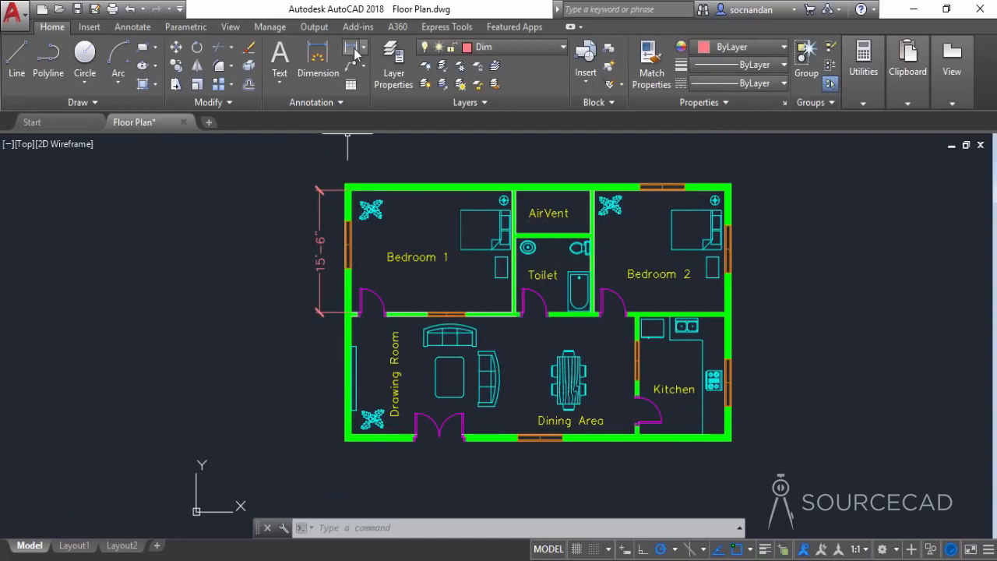
Step: Cancel the newly started linear dimension and turn off the Hatches layer
click(352, 50)
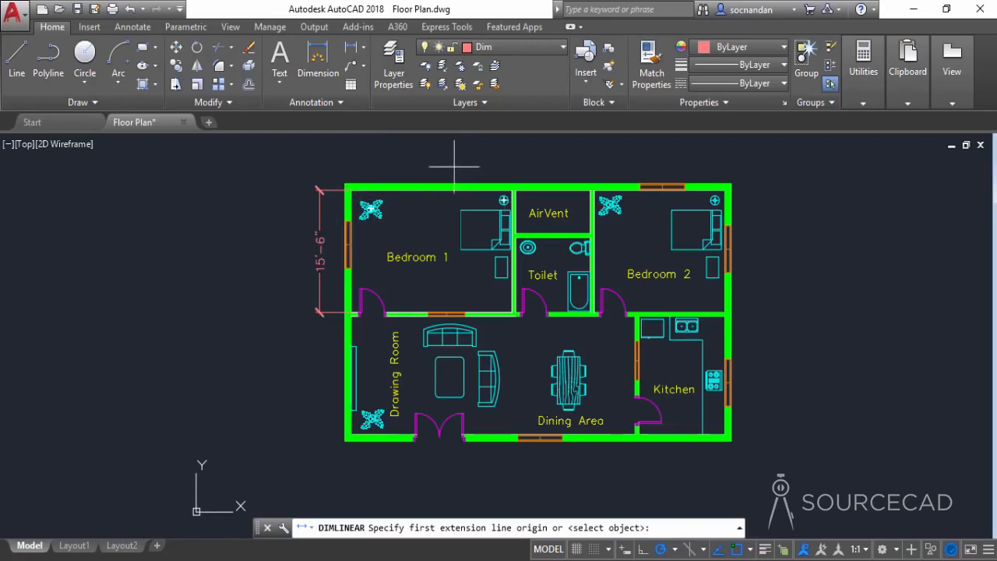
key(Escape)
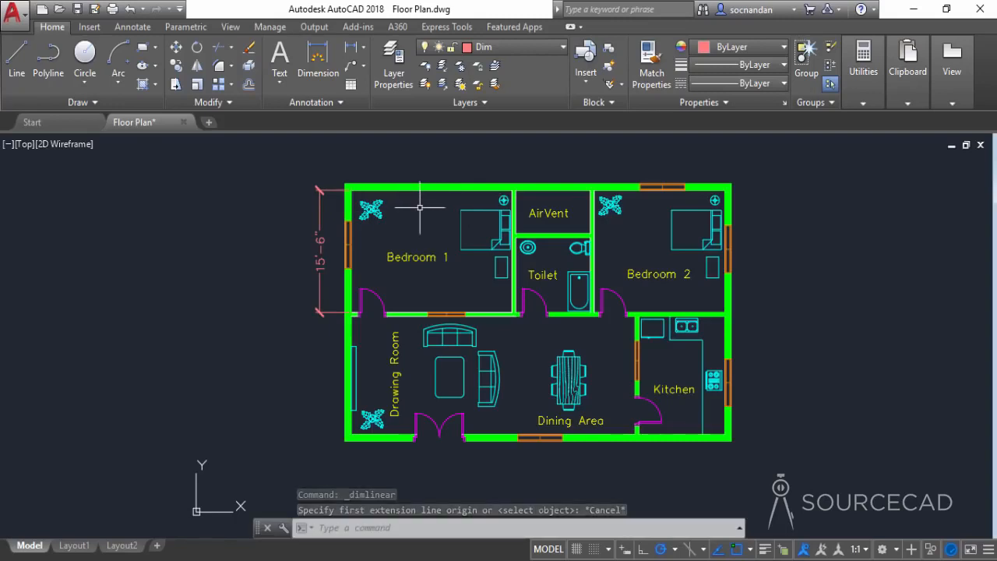
click(553, 49)
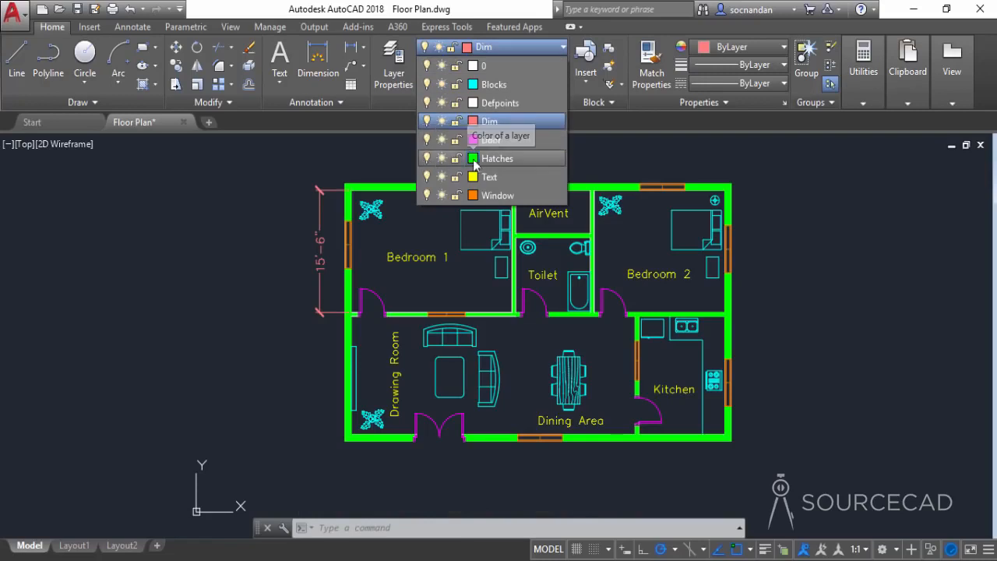
click(427, 158)
click(369, 172)
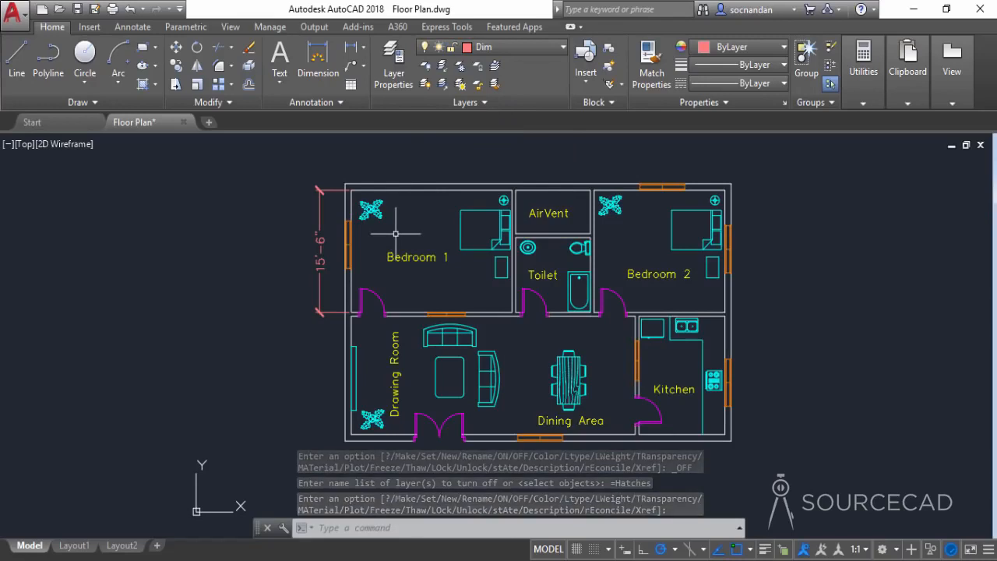
Step: Place a vertical linear dimension outside the right exterior wall, from Bedroom 2's upper inner corner to the Kitchen's lower inner corner
click(329, 53)
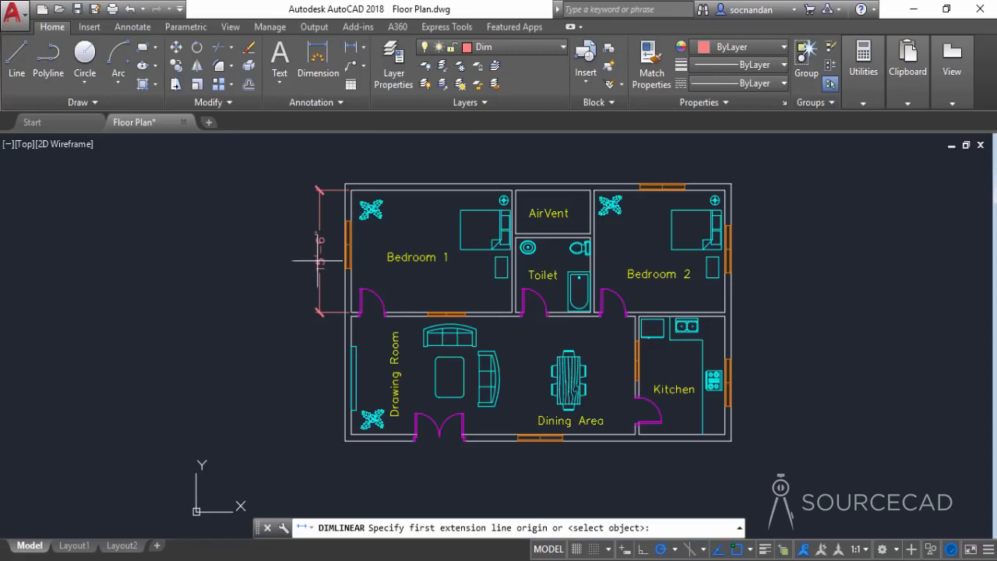
click(726, 188)
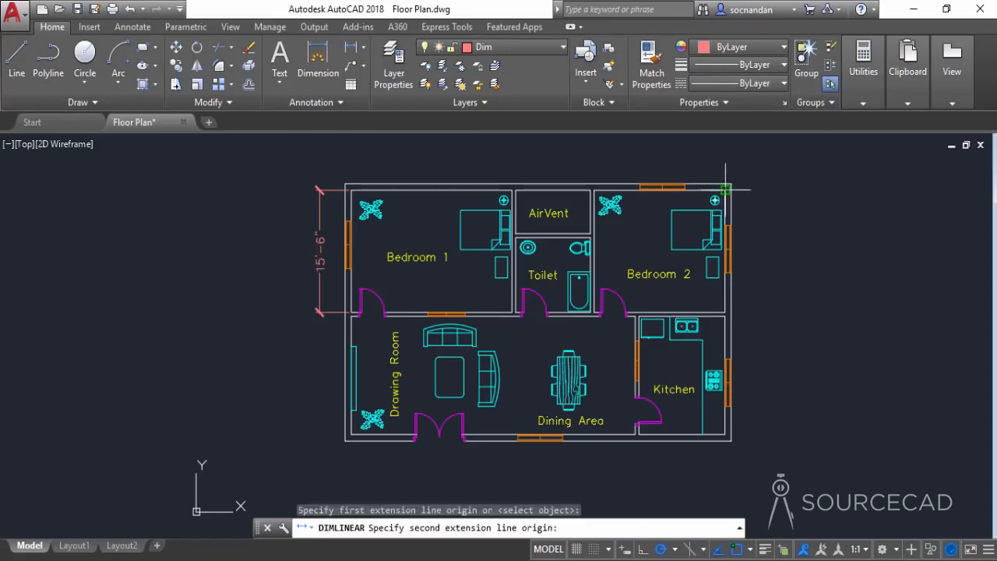
click(725, 434)
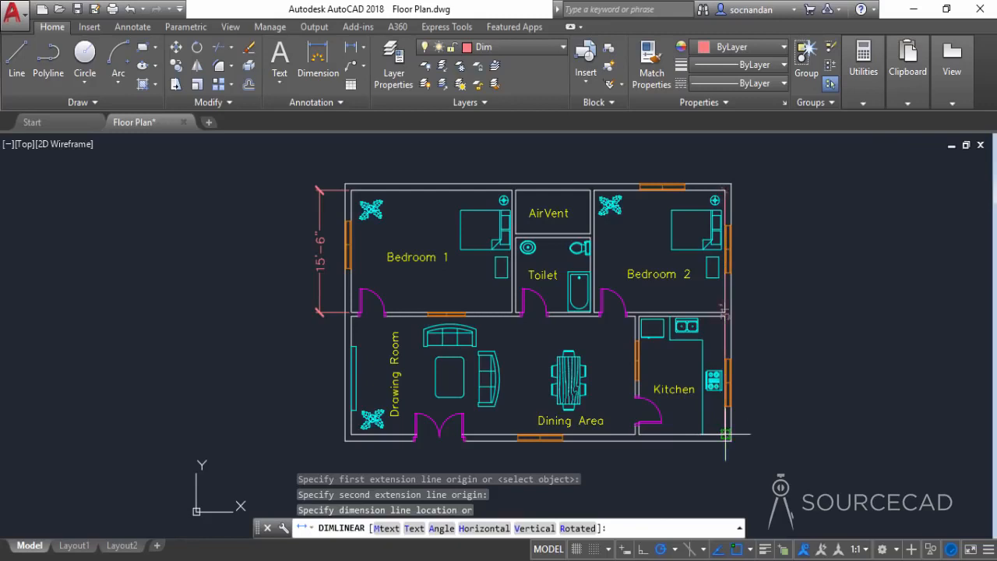
click(758, 339)
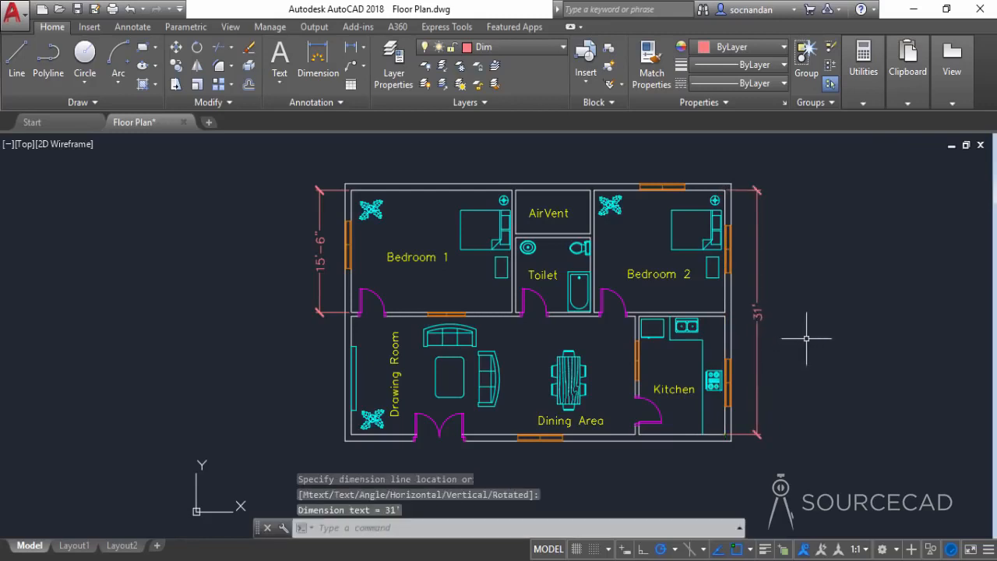
Step: Place a horizontal linear dimension below the plan, from the Drawing Room's lower-left inner corner to the Kitchen's lower-right inner corner
click(352, 47)
click(352, 434)
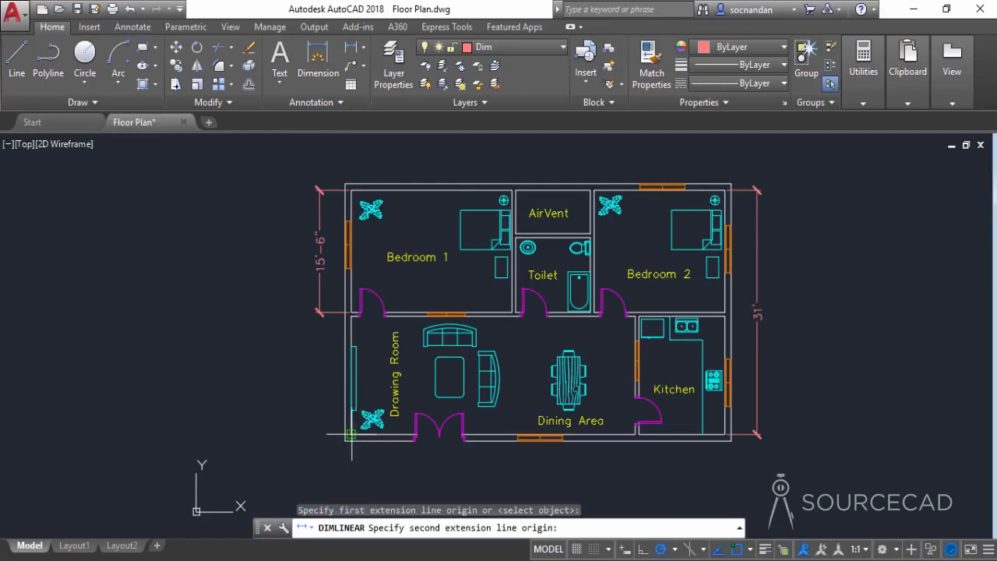
click(731, 441)
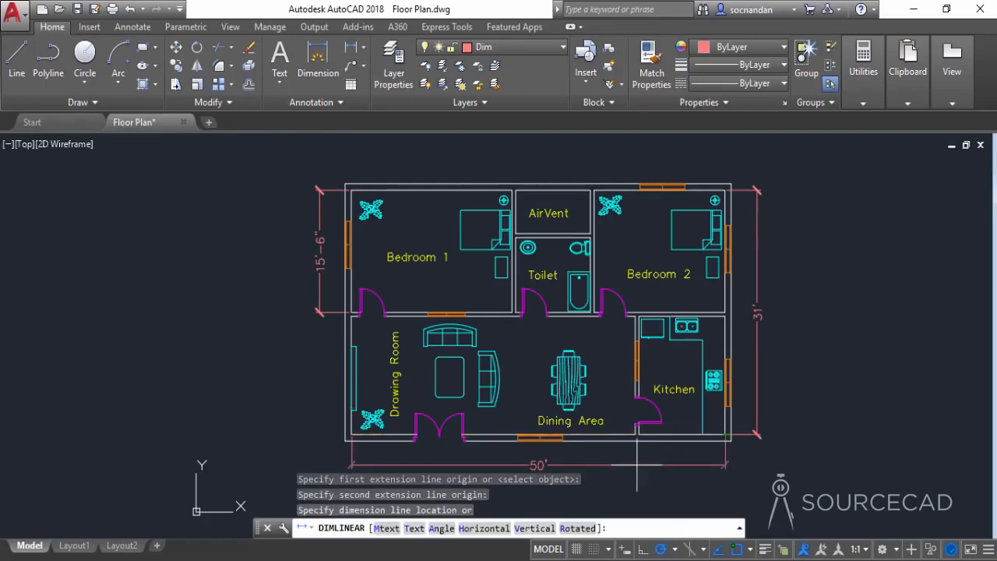
click(638, 464)
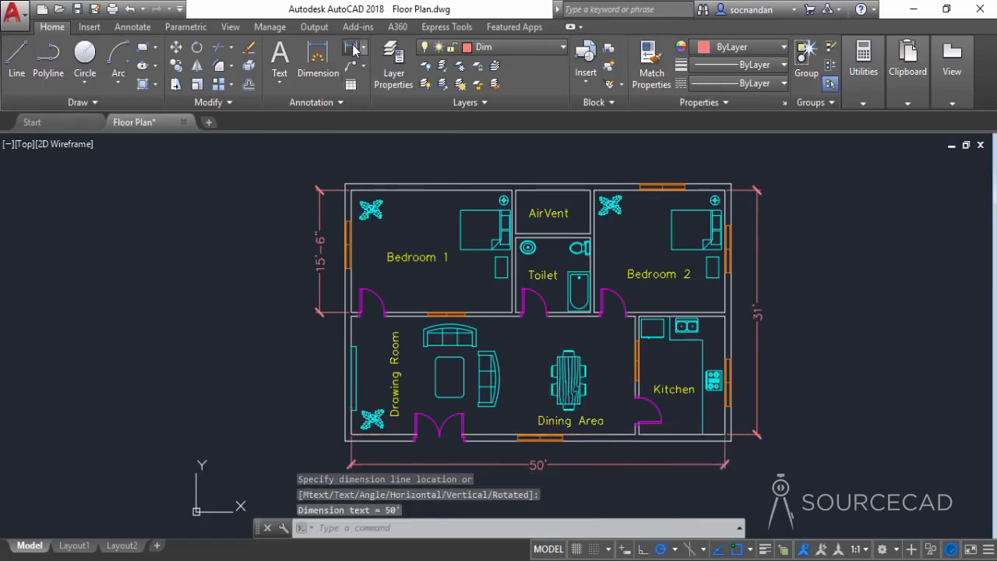
Step: Add a horizontal linear dimension above Bedroom 2, spanning the room between its upper inner corners
click(355, 49)
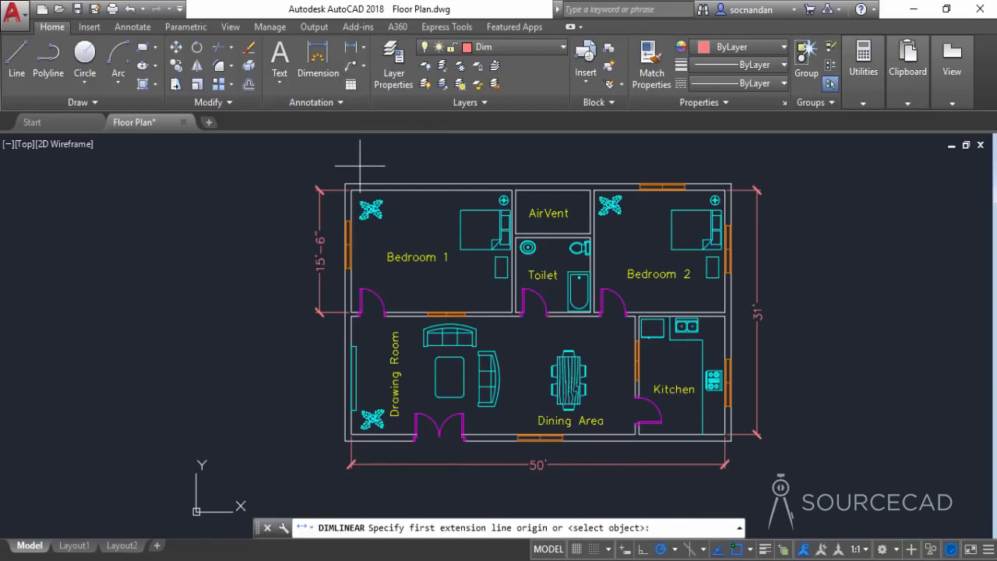
click(731, 189)
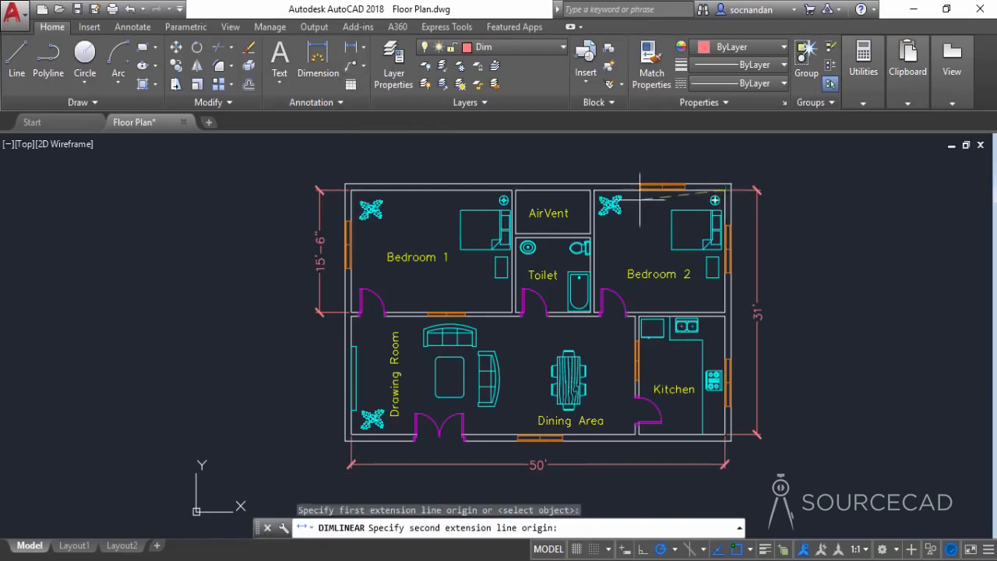
scroll(596, 190, up, 4)
click(593, 189)
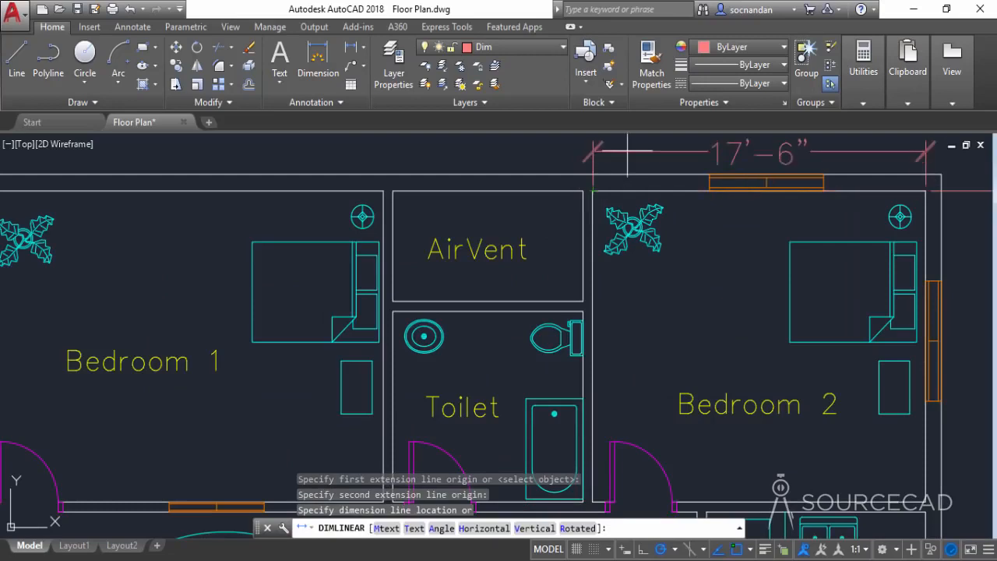
scroll(651, 156, down, 4)
click(666, 195)
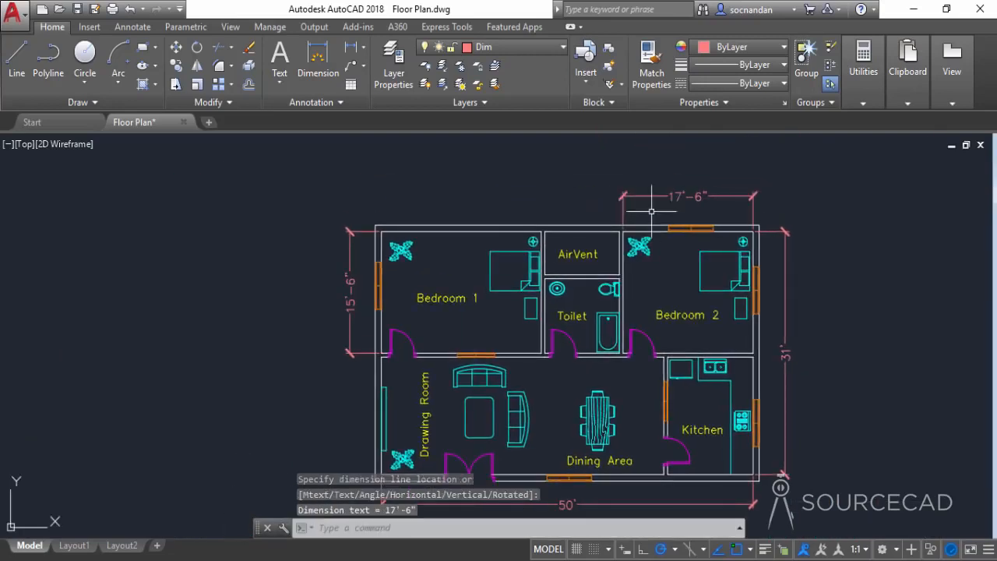
Step: Dimension the AirVent's width between its upper inner corners, with the dimension line aligned to Bedroom 2's width dimension
key(Return)
click(618, 231)
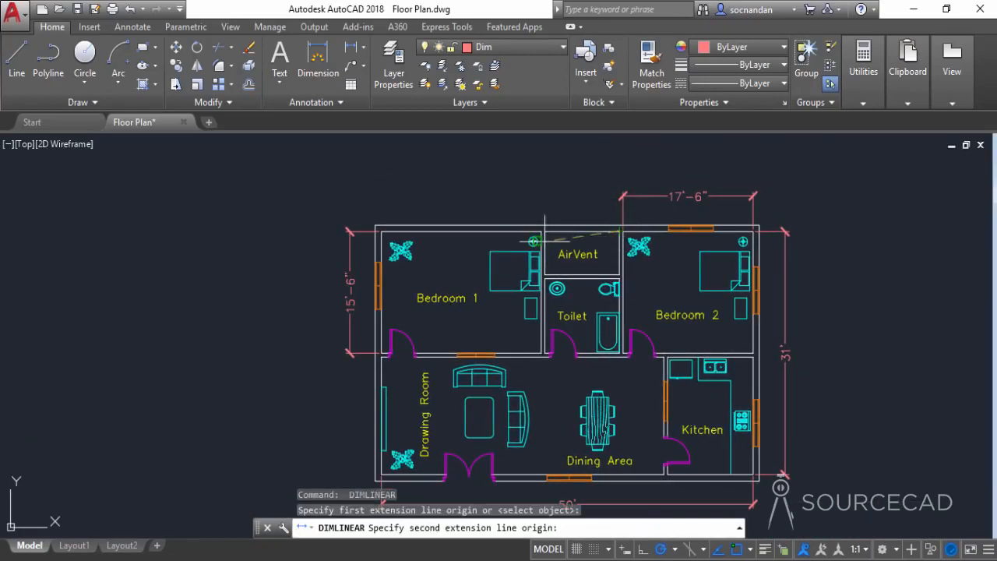
click(545, 232)
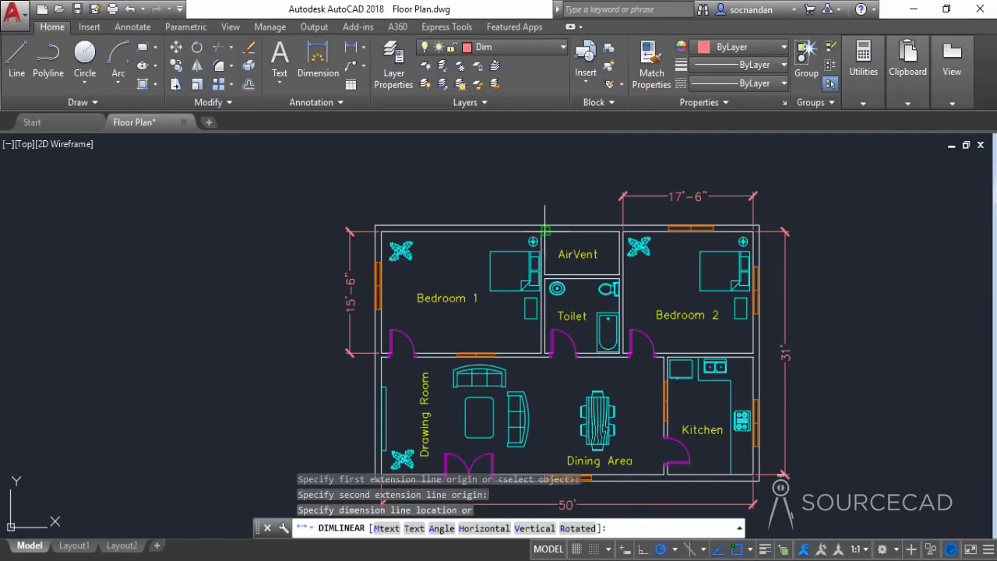
click(622, 196)
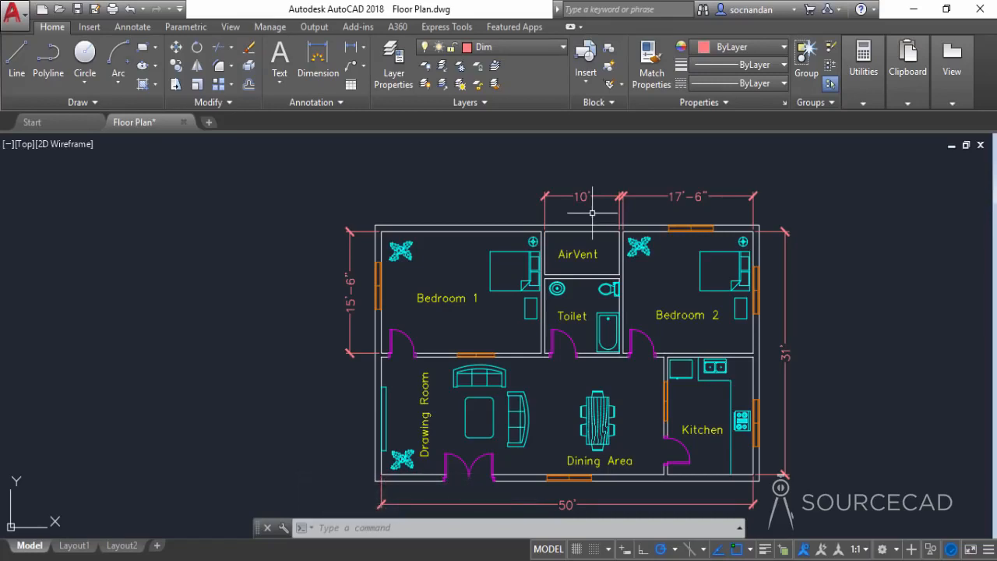
Step: Add a vertical linear dimension inside the AirVent along its right wall, between the upper and lower inner corners
click(349, 48)
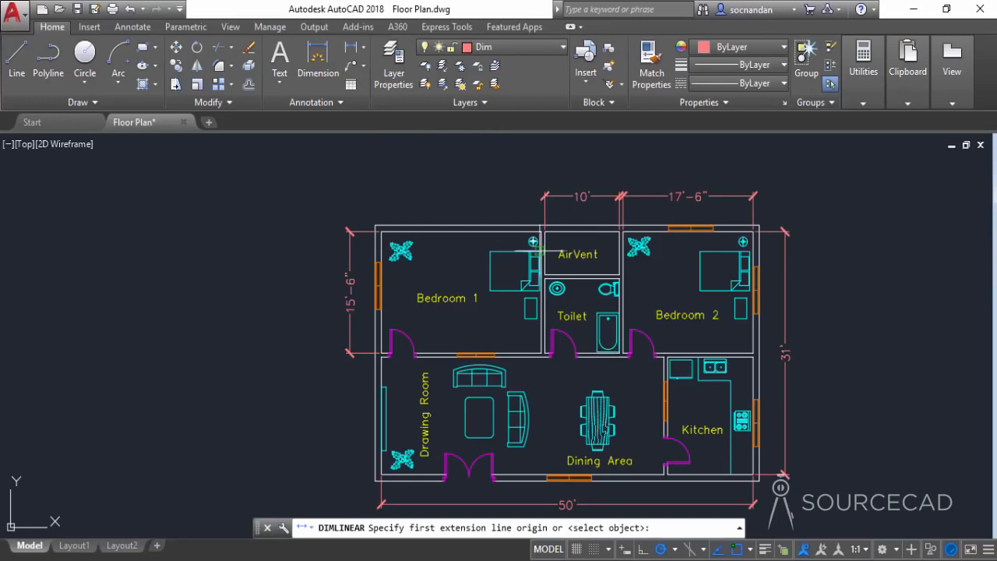
click(620, 233)
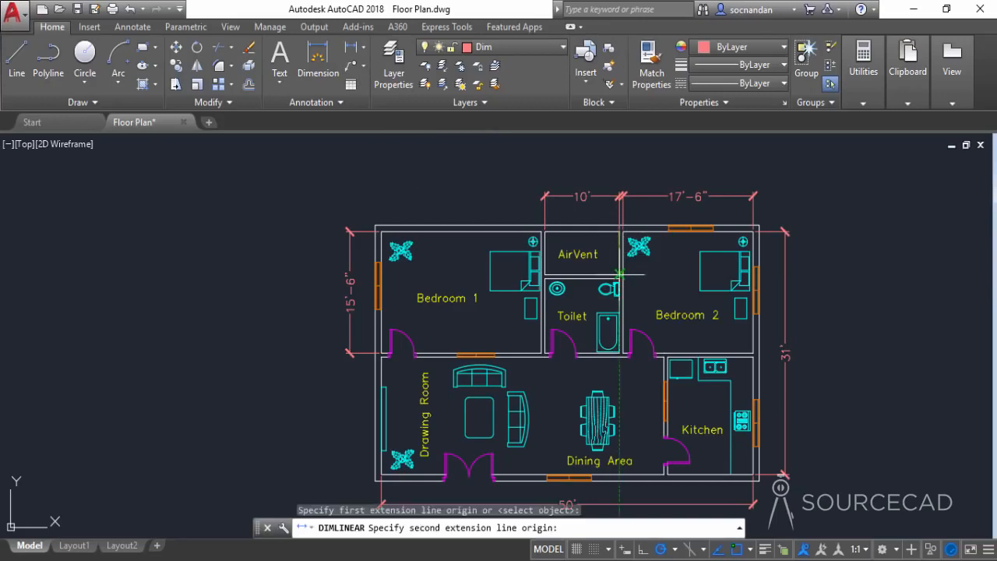
click(619, 274)
click(610, 253)
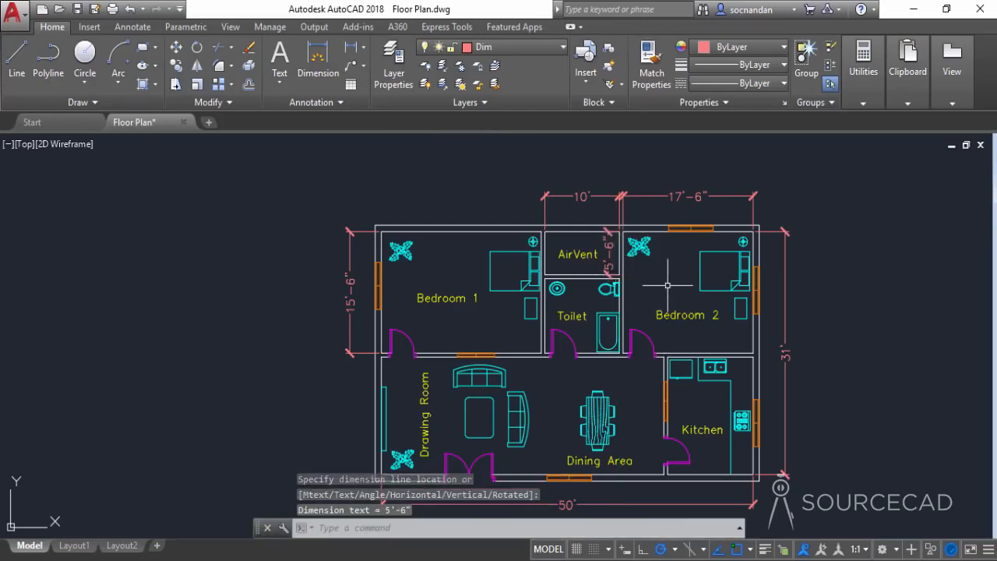
Step: Dimension the Kitchen's width between its lower inner corners, placing it between the plan and the overall width dimension
scroll(667, 285, down, 2)
middle_drag(786, 326, 712, 305)
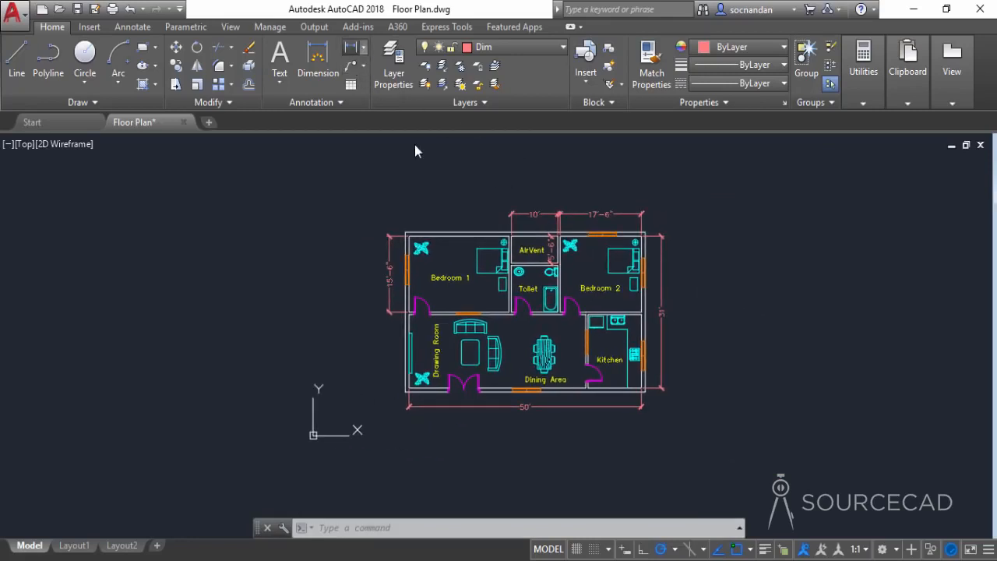
click(354, 67)
scroll(641, 420, up, 4)
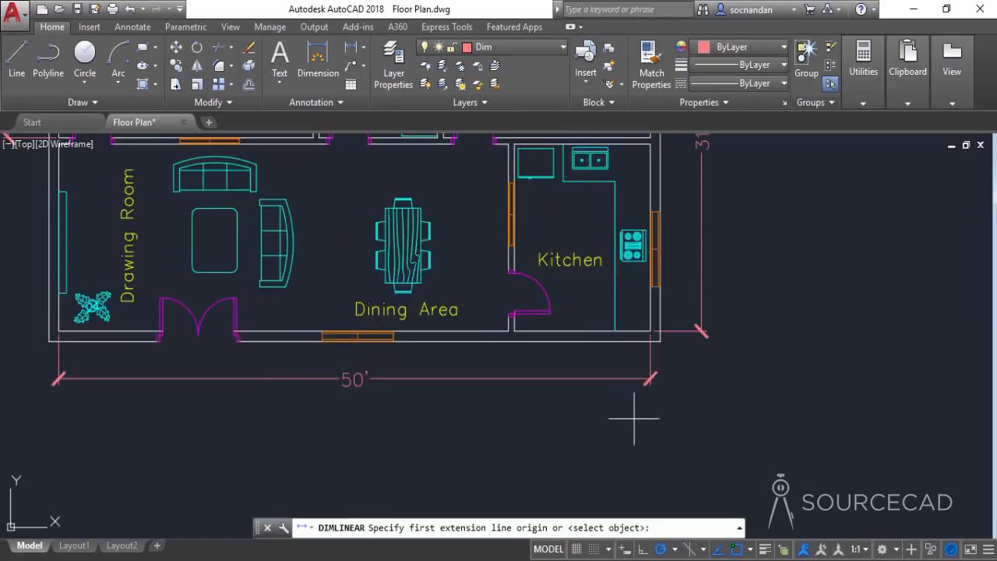
click(651, 331)
click(511, 331)
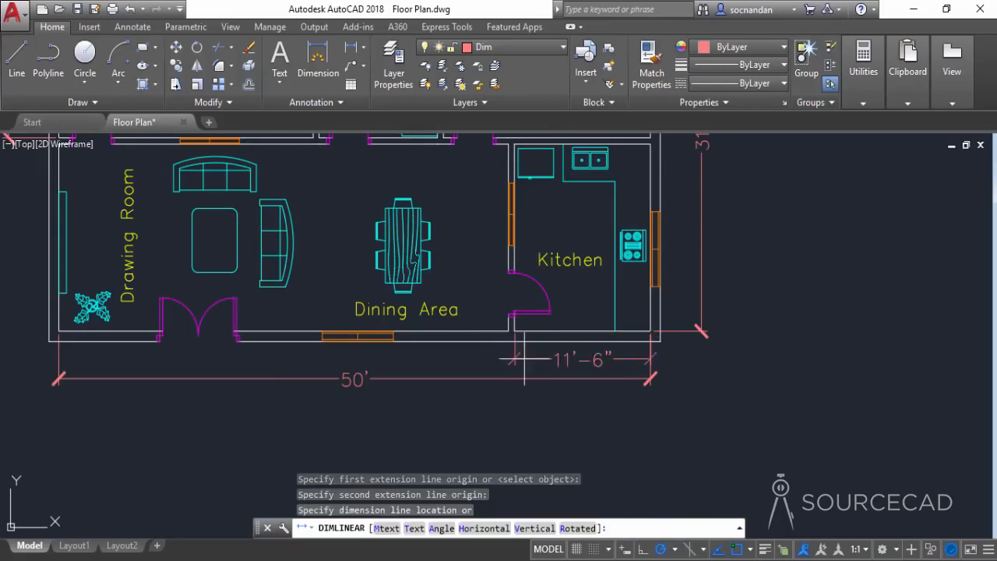
click(518, 362)
Step: Move the overall width dimension line farther below the plan, shift the Kitchen width dimension slightly lower, and clear the selection
click(645, 380)
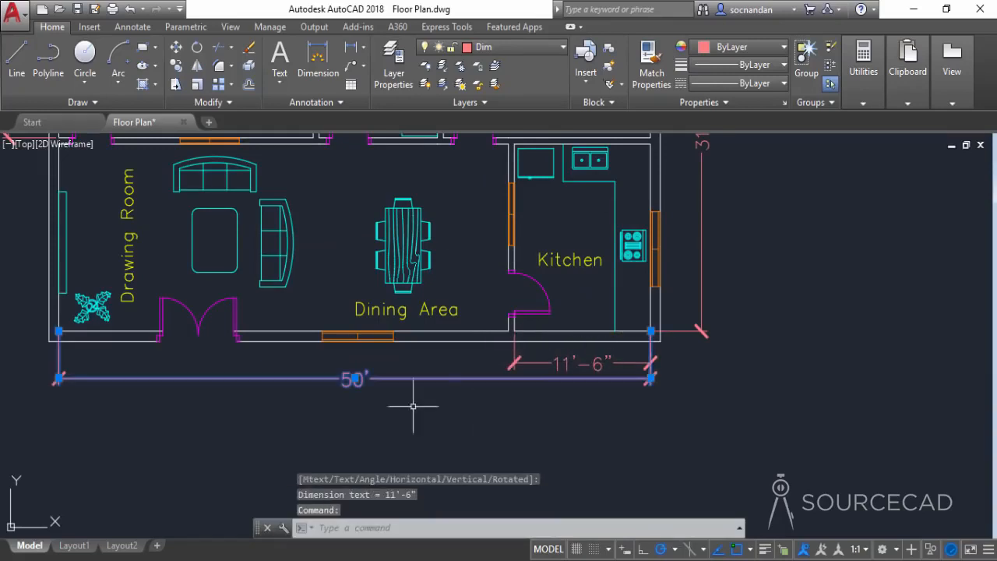
click(355, 380)
click(358, 405)
click(590, 364)
click(583, 363)
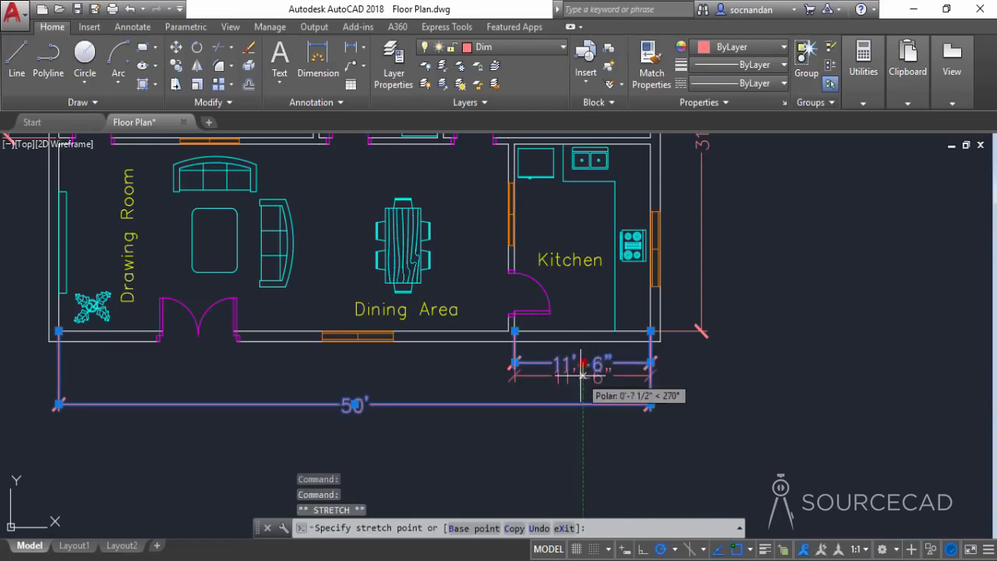
click(583, 375)
key(Escape)
Step: Create a multiline text box in the empty area right of the floor plan and enter the heading "Note:"
scroll(733, 382, down, 2)
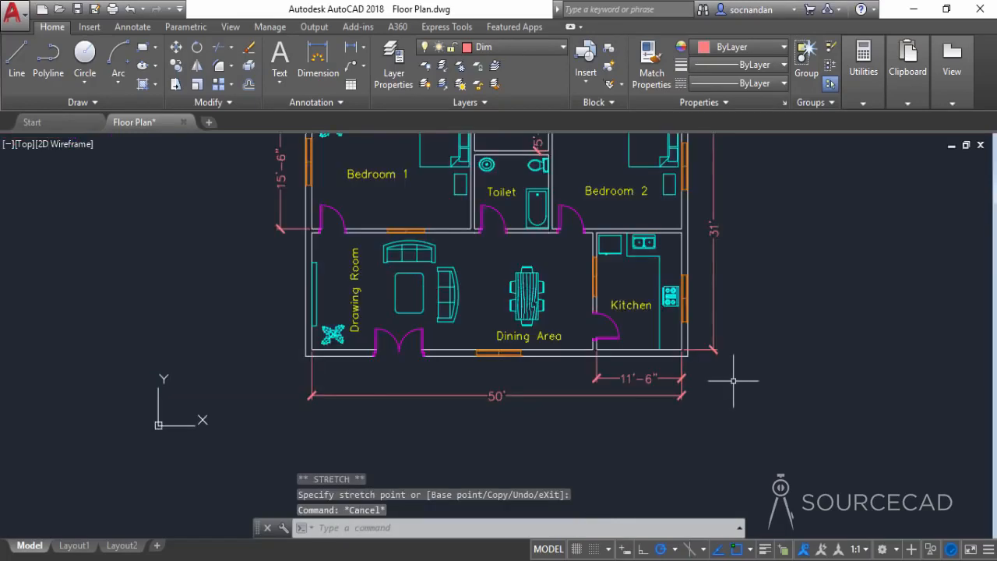
middle_drag(786, 276, 766, 350)
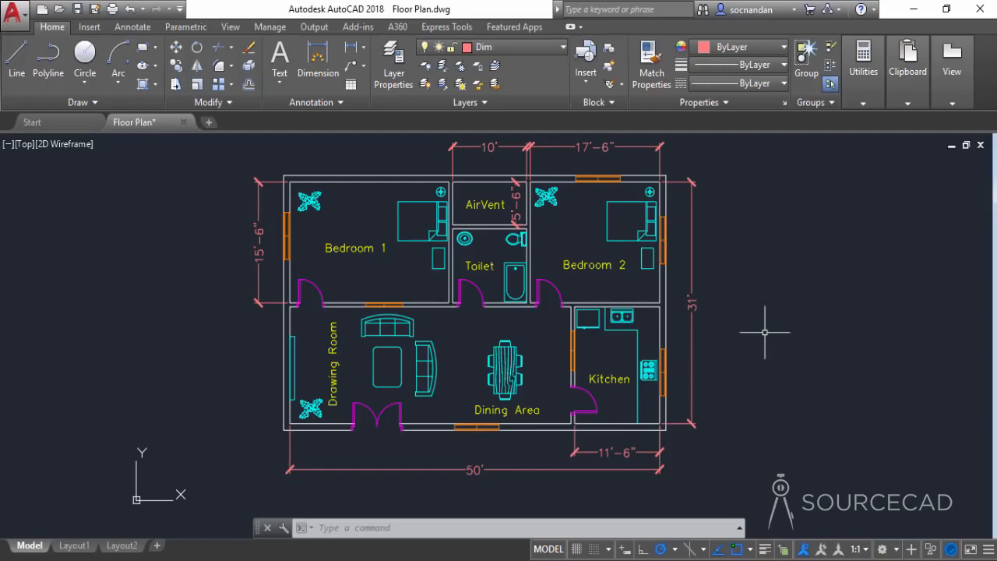
mouse_move(761, 313)
middle_down()
mouse_move(663, 347)
mouse_move(650, 330)
middle_up()
click(281, 83)
click(301, 106)
click(653, 284)
click(815, 359)
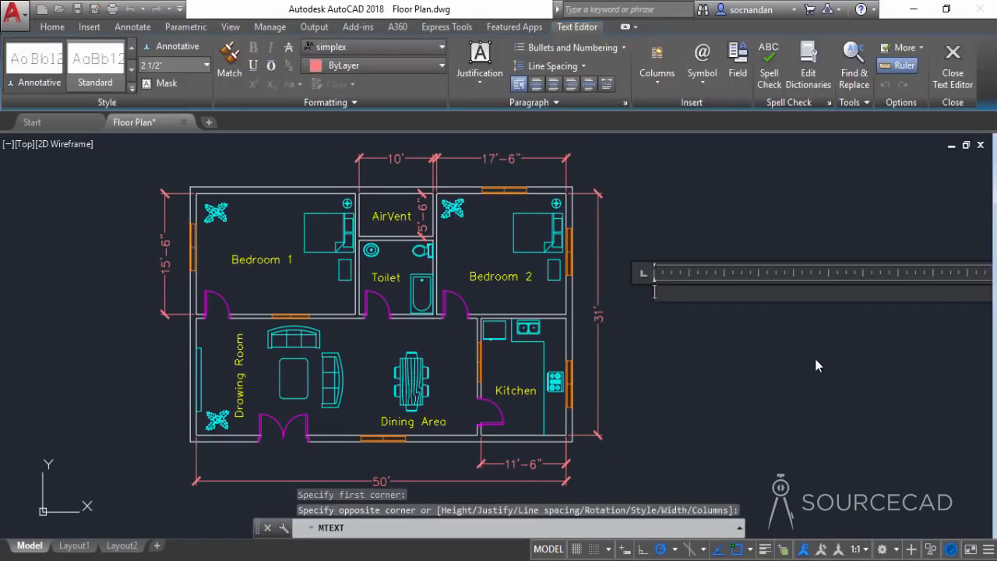
text(Note:)
key(Return)
Step: Add the note lines "Exterior wall thickness is 10"" and "Inteerior wall thickness is 6"" under the heading
text(Ex)
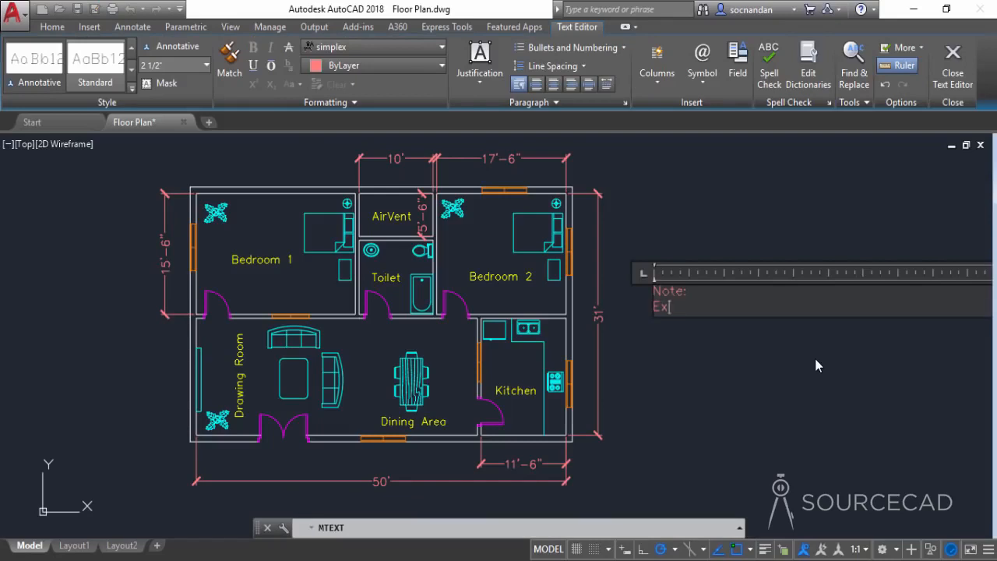
text(terior wall thickness is 10)
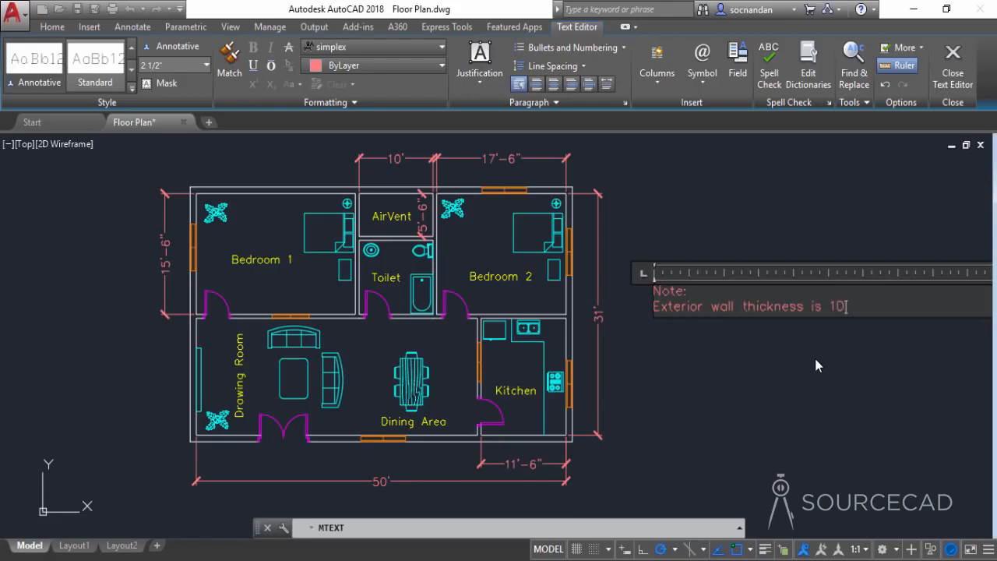
text(")
key(Return)
text(Inteerior wall thickness )
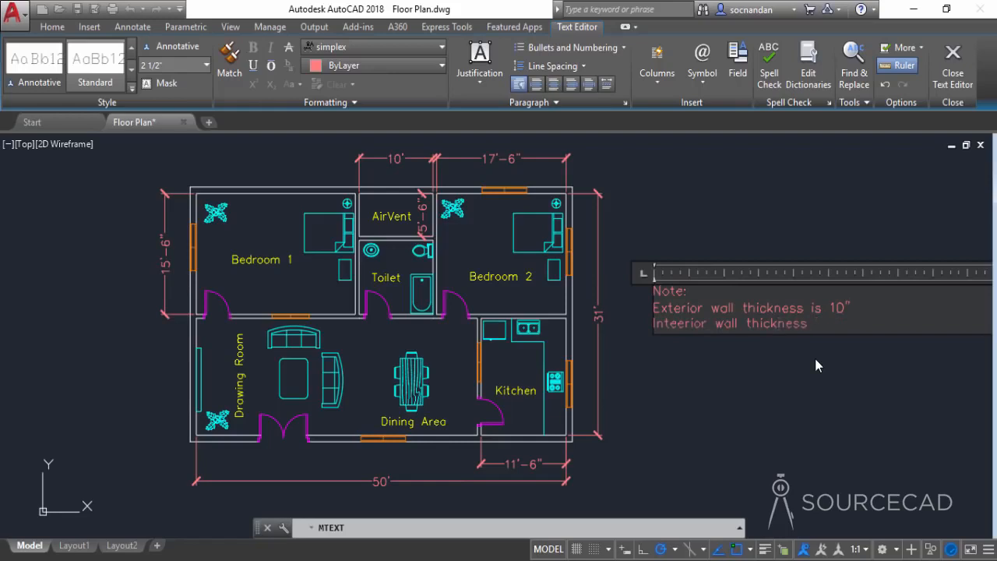
text(is 6")
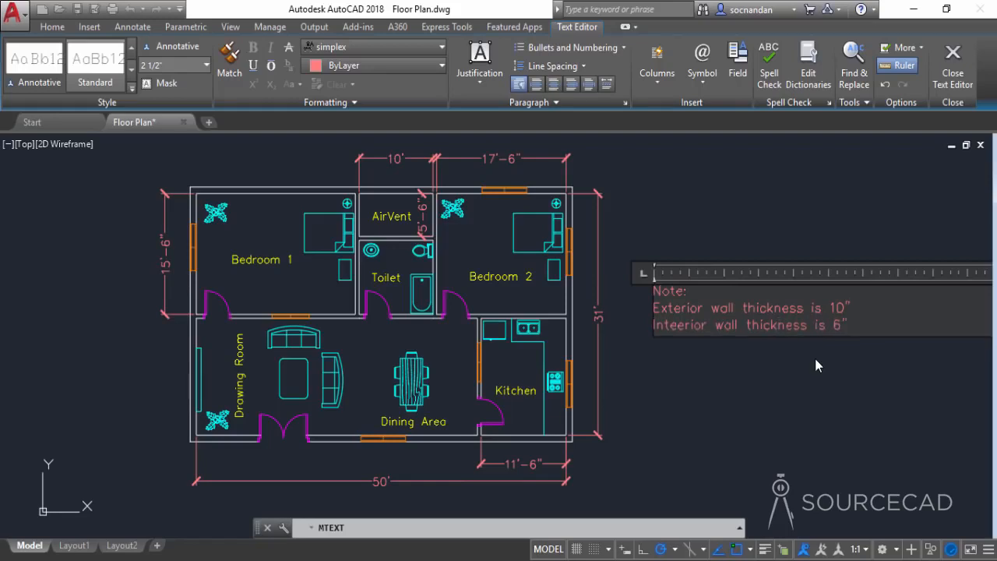
Step: Set the text height of the whole note to 1' and finish editing the text
drag(862, 333, 589, 267)
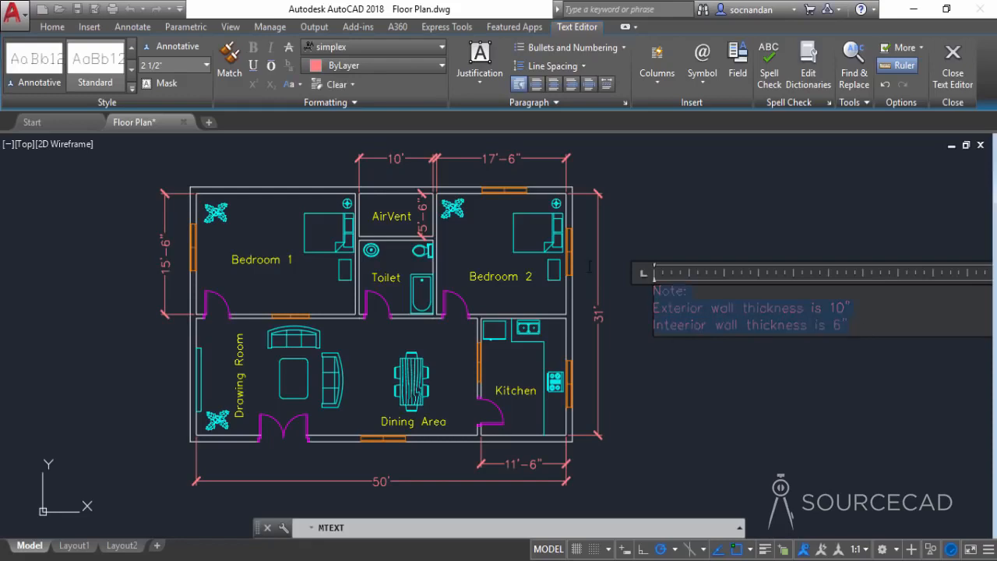
click(185, 65)
text(1')
key(Return)
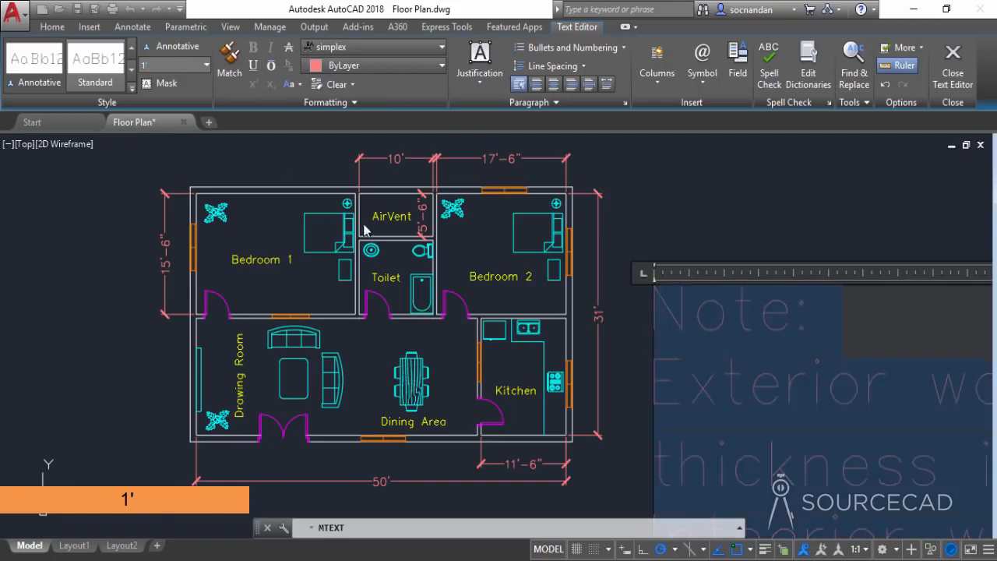
click(594, 211)
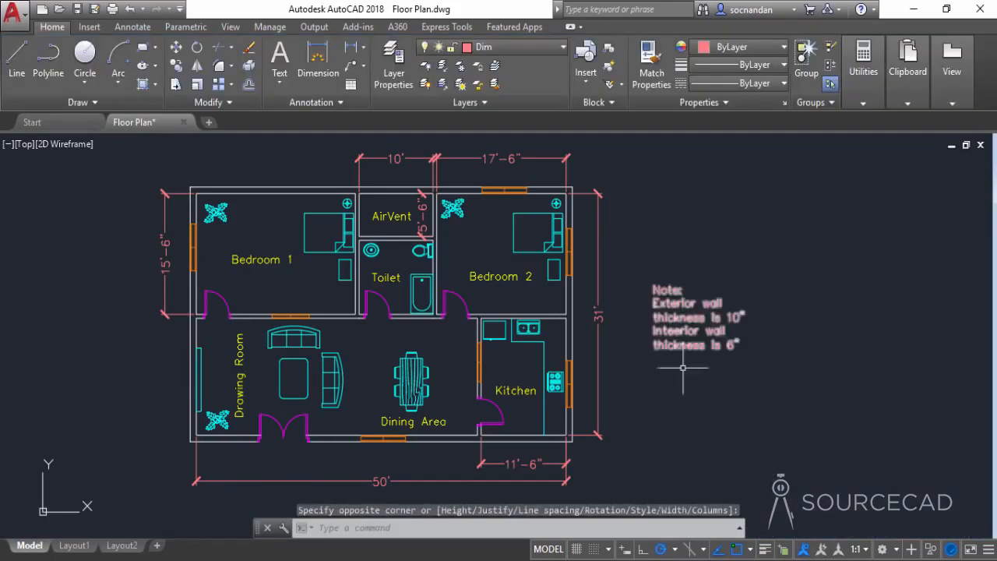
Step: Move the wall thickness note onto the Text layer and clear the selection
scroll(695, 413, down, 2)
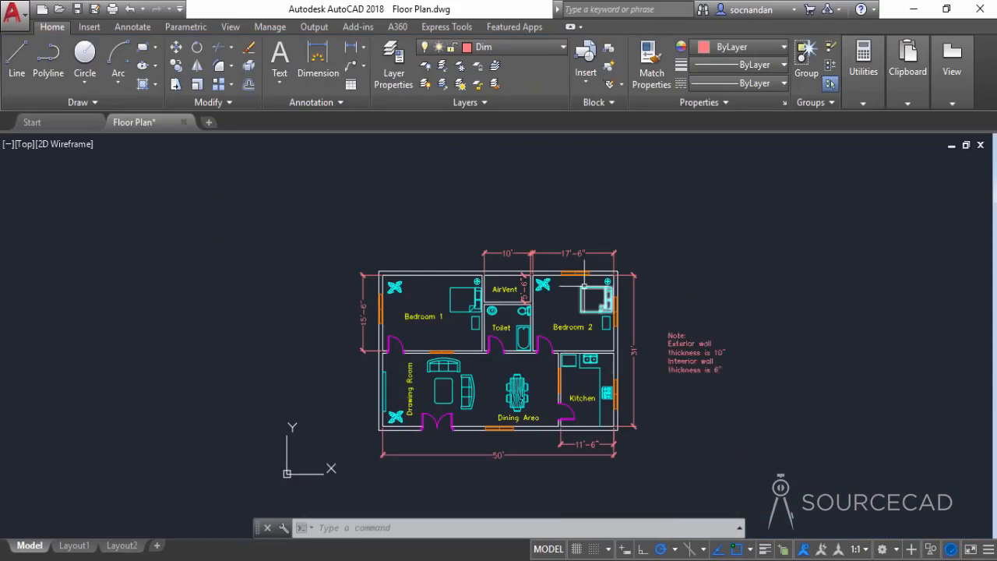
click(682, 355)
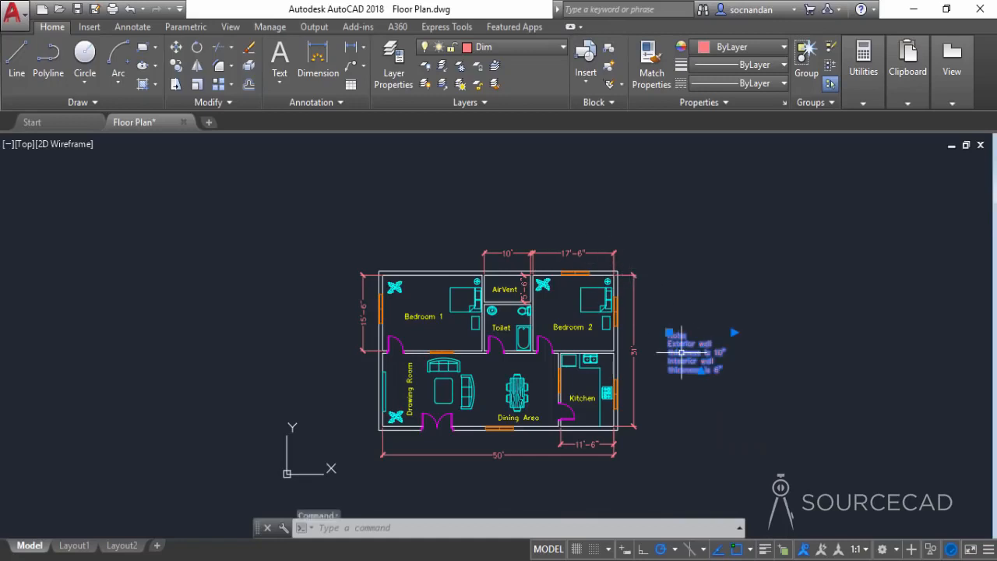
click(524, 47)
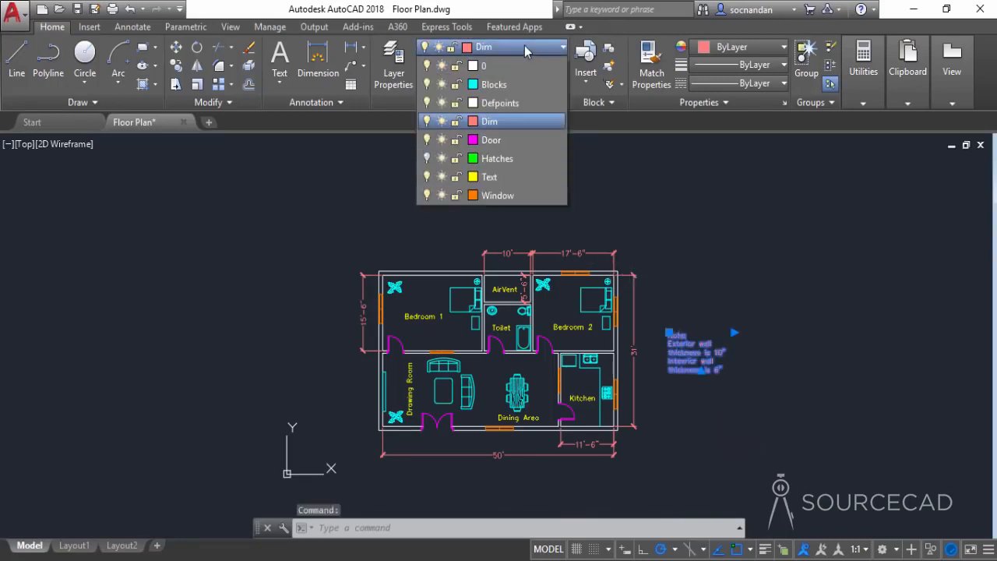
click(506, 178)
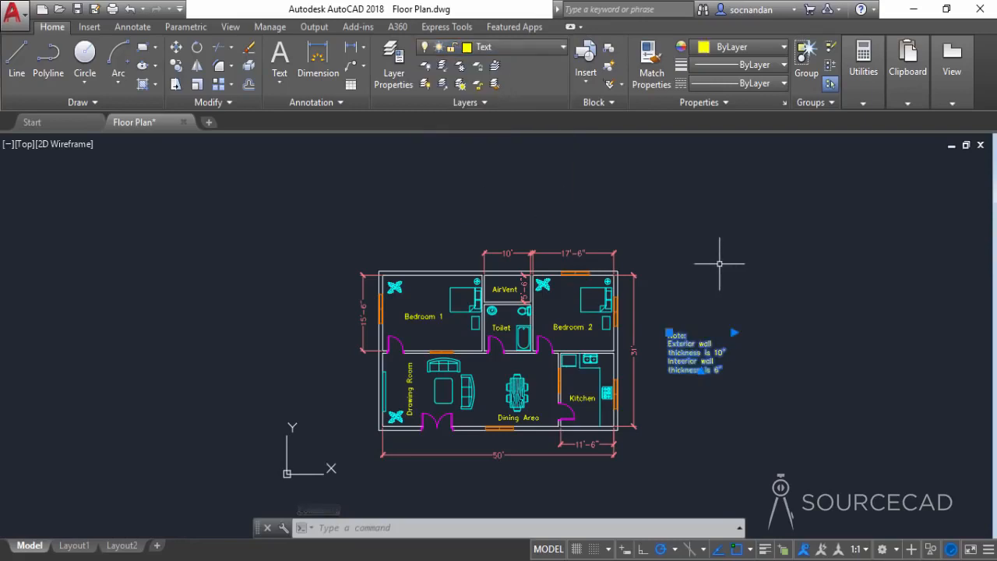
key(Escape)
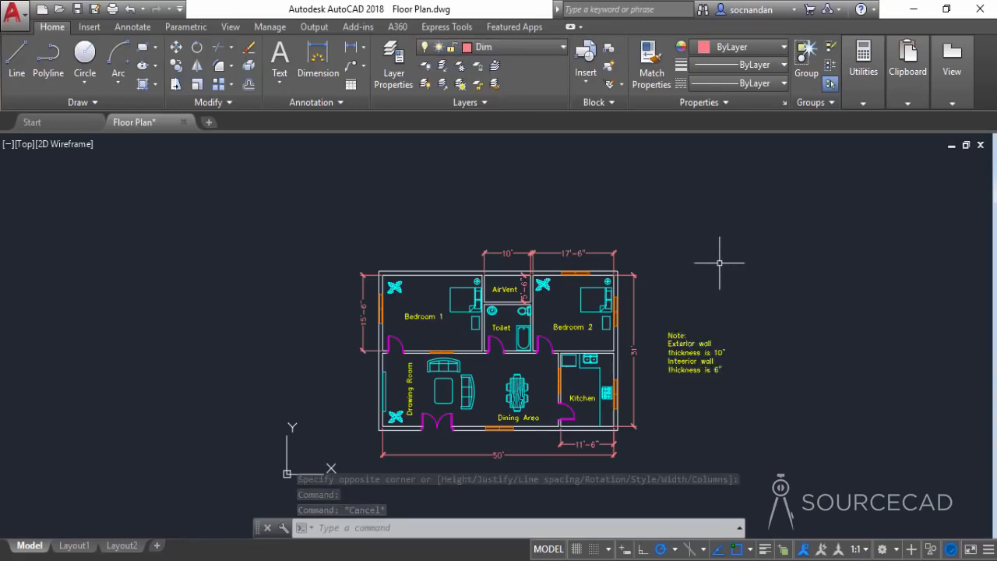
scroll(667, 330, up, 4)
click(662, 342)
double_click(704, 346)
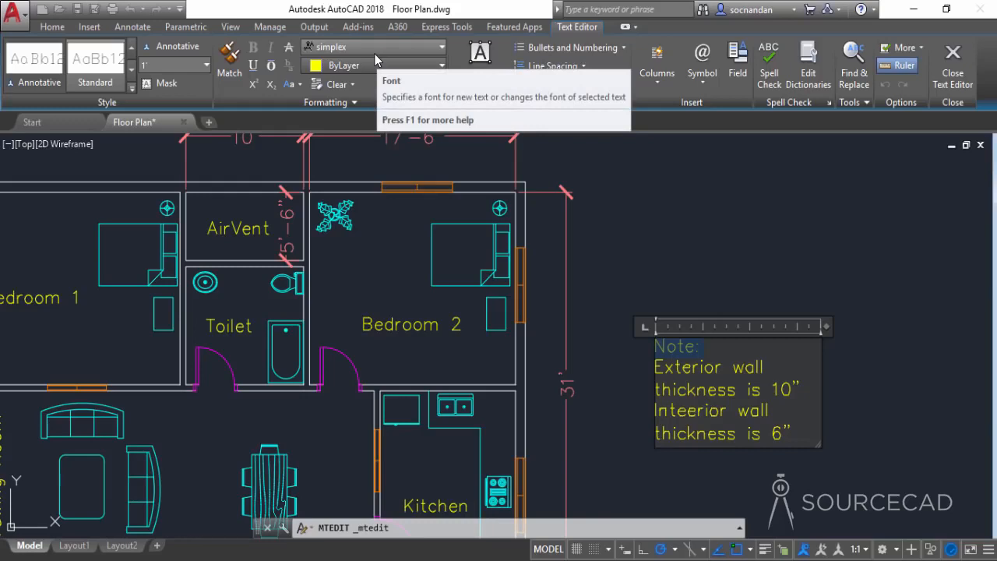
click(665, 266)
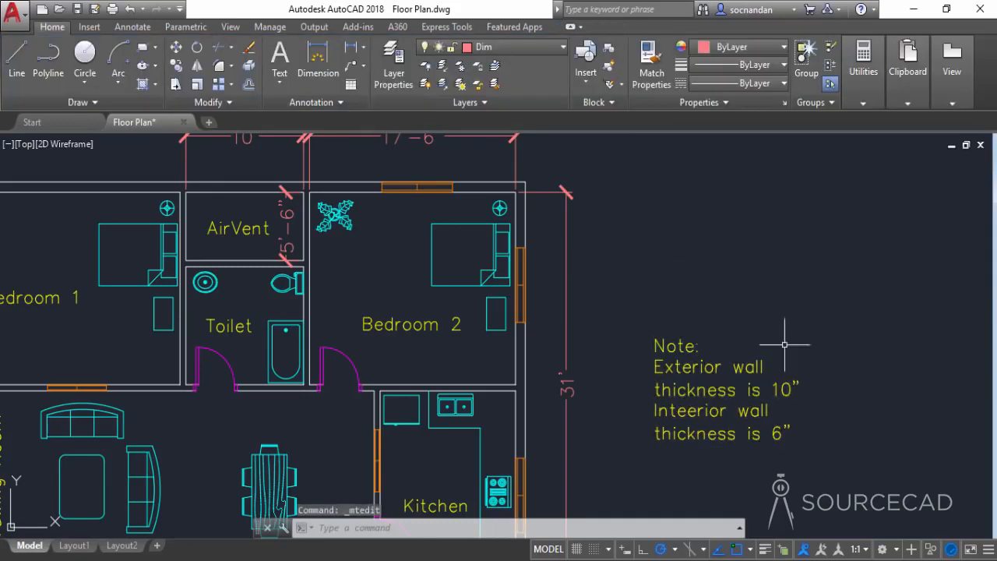
Step: Save the floor plan drawing
scroll(697, 359, down, 5)
middle_drag(763, 412, 753, 392)
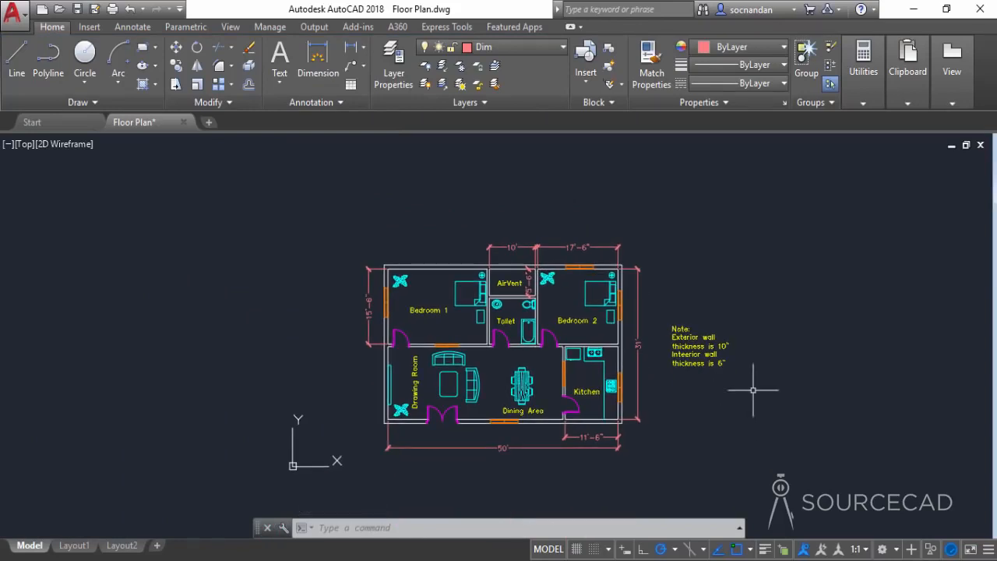
click(77, 9)
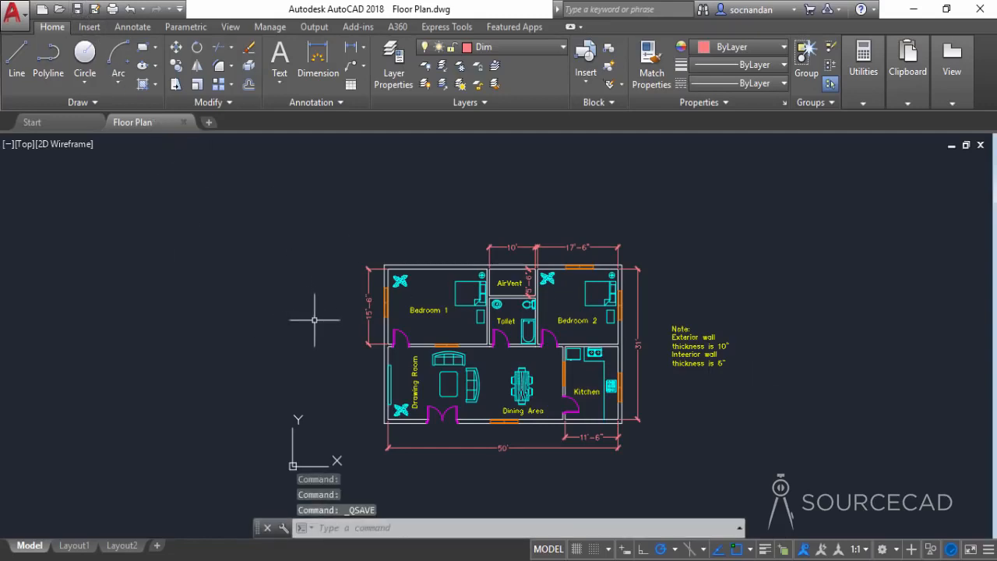
Step: Switch to Layout1 and erase its existing viewport
click(88, 549)
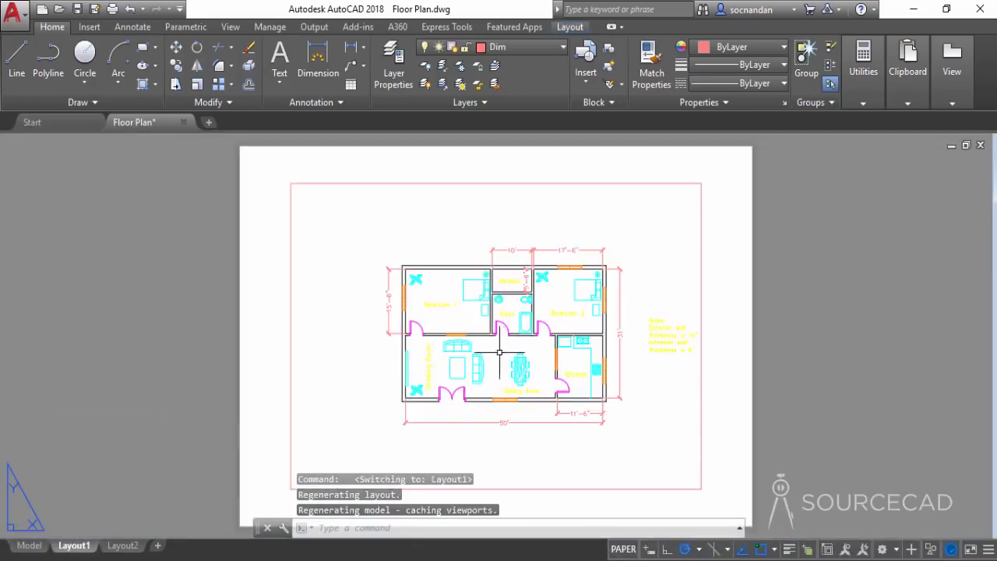
click(441, 183)
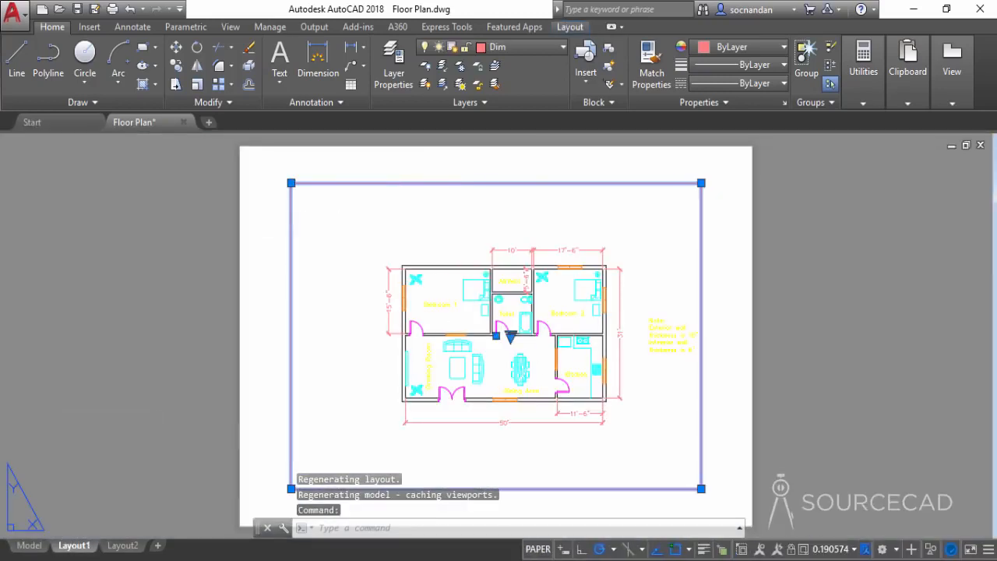
right_click(296, 246)
click(327, 279)
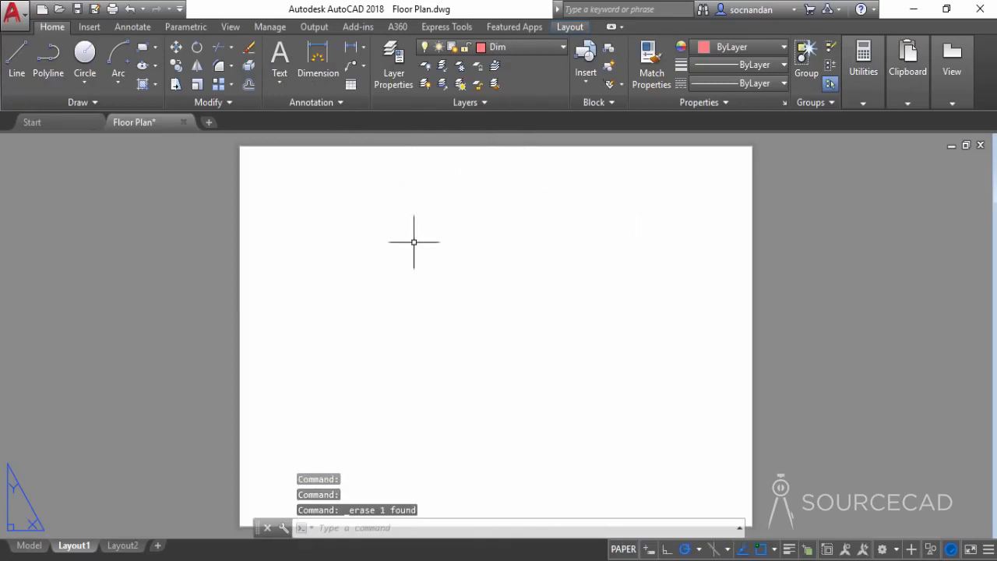
Step: Modify the page setup of Layout1 and set its plotter to DWG To PDF.pc3
scroll(436, 249, down, 2)
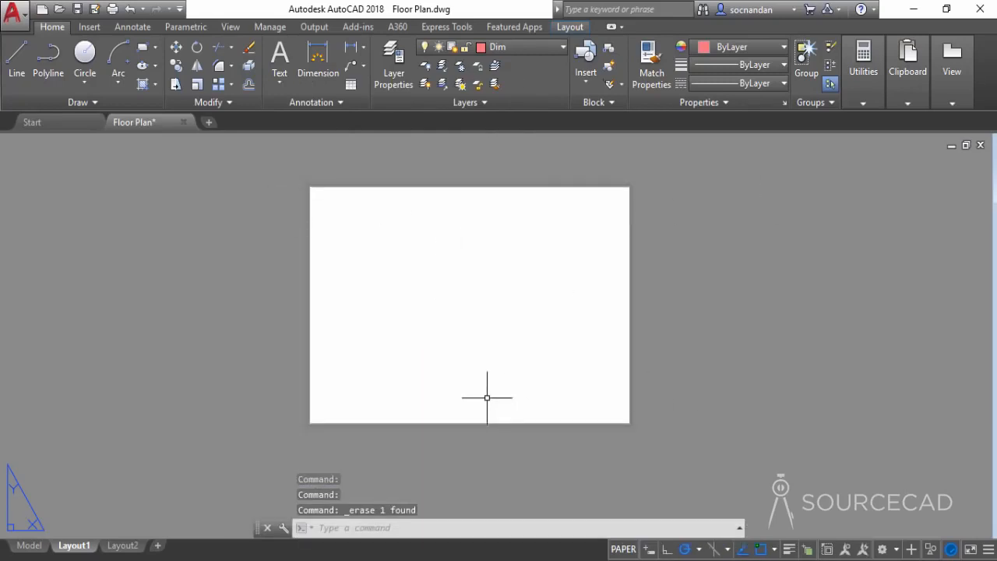
middle_drag(542, 253, 556, 276)
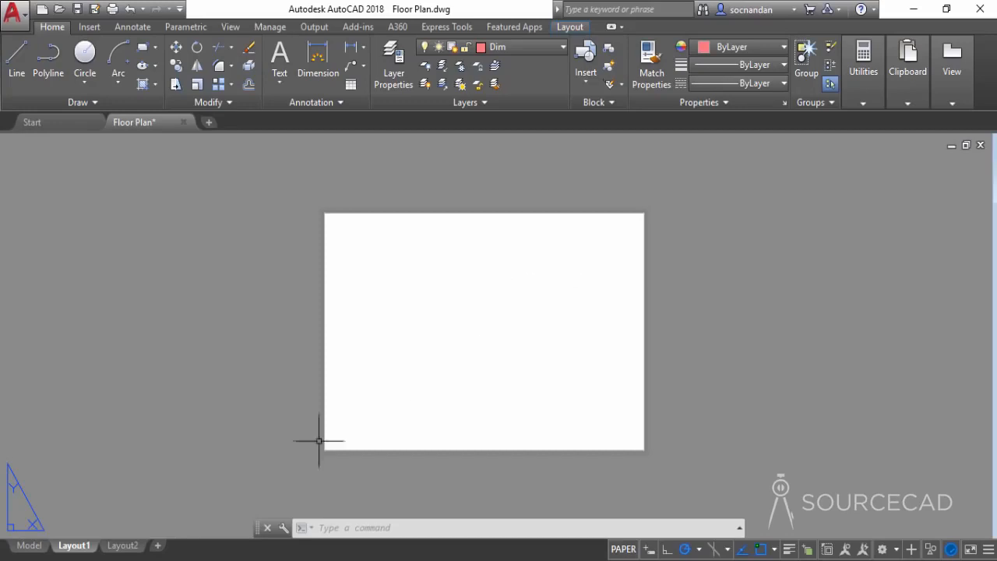
right_click(74, 547)
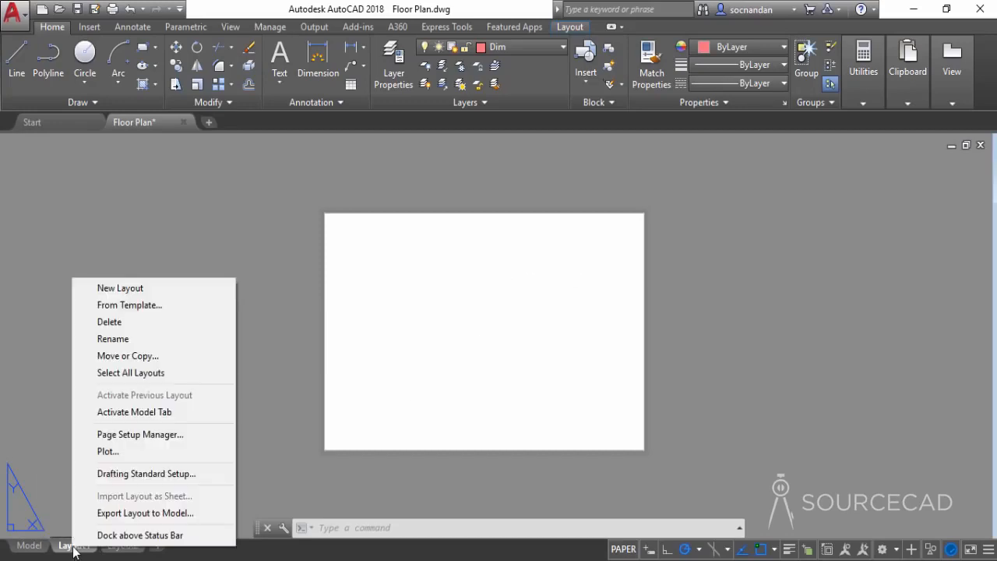
click(148, 439)
click(593, 261)
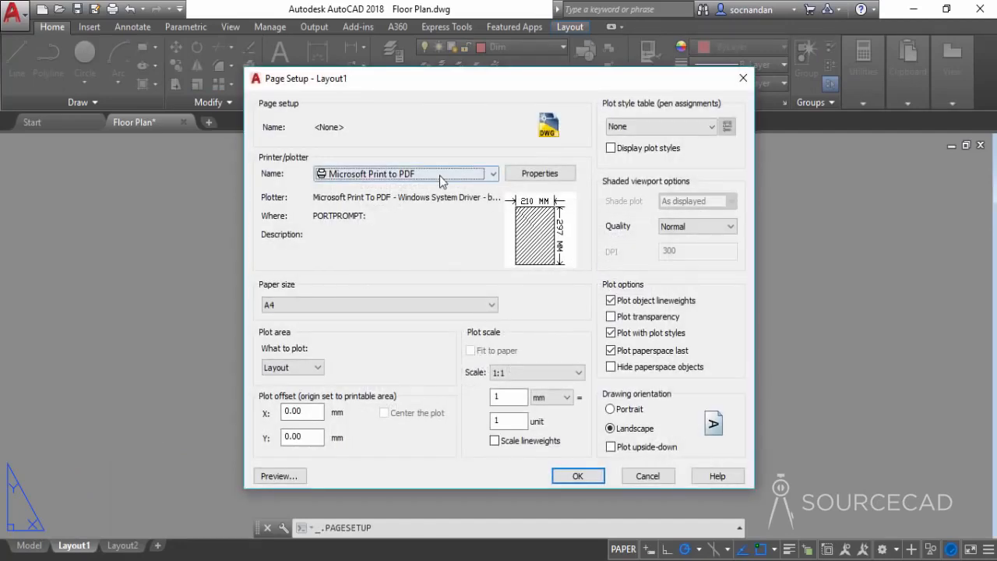
click(439, 176)
click(395, 350)
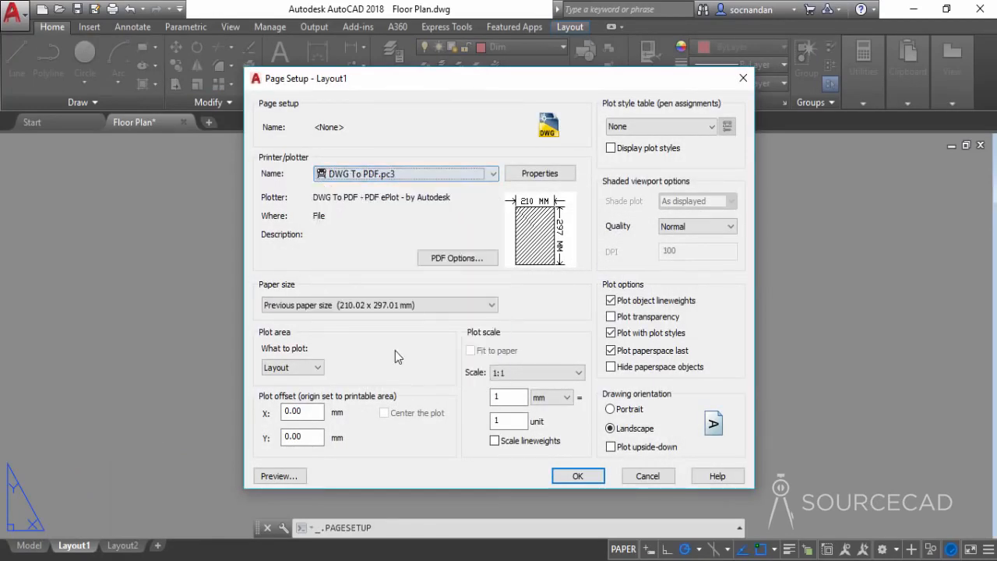
Step: Set the paper size to ISO A3 (420.00 x 297.00 MM), accept the page setup and close the page setup manager
click(377, 305)
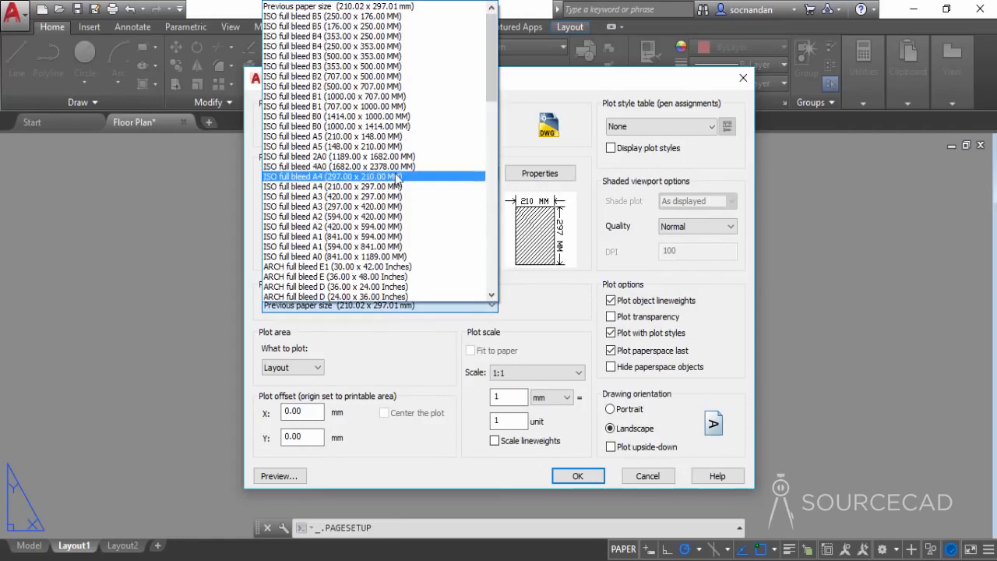
scroll(397, 179, down, 10)
scroll(398, 182, down, 2)
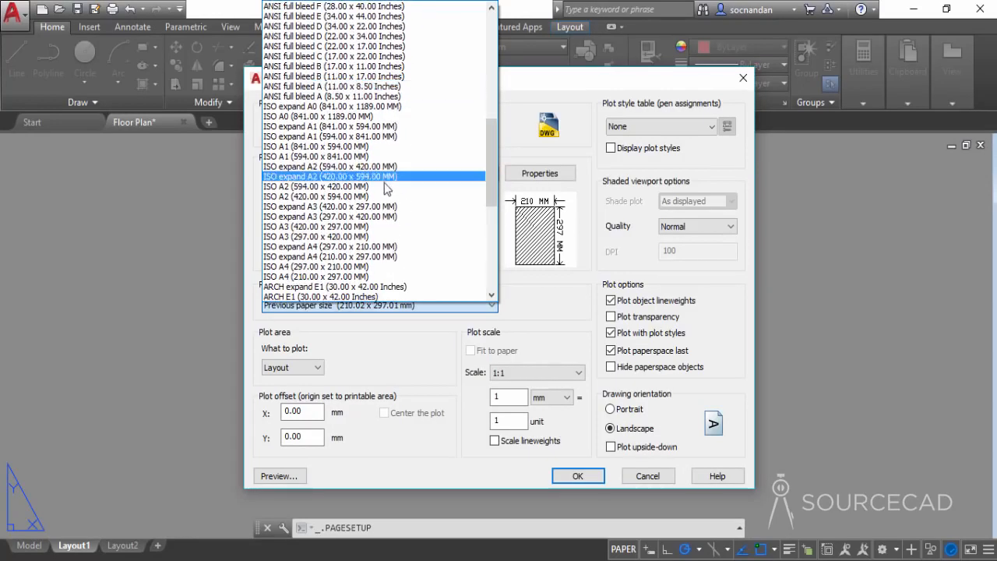
click(331, 227)
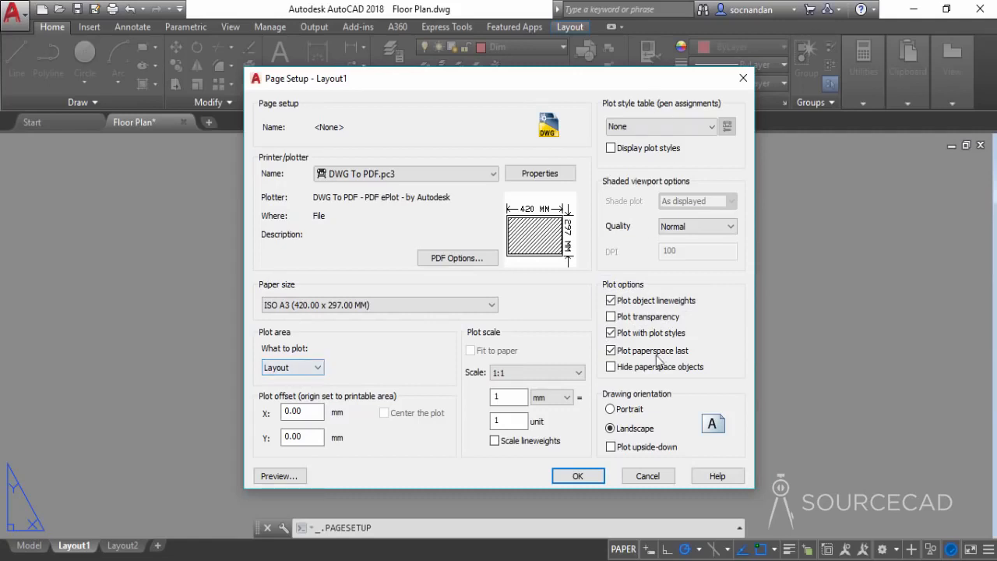
click(592, 474)
click(566, 445)
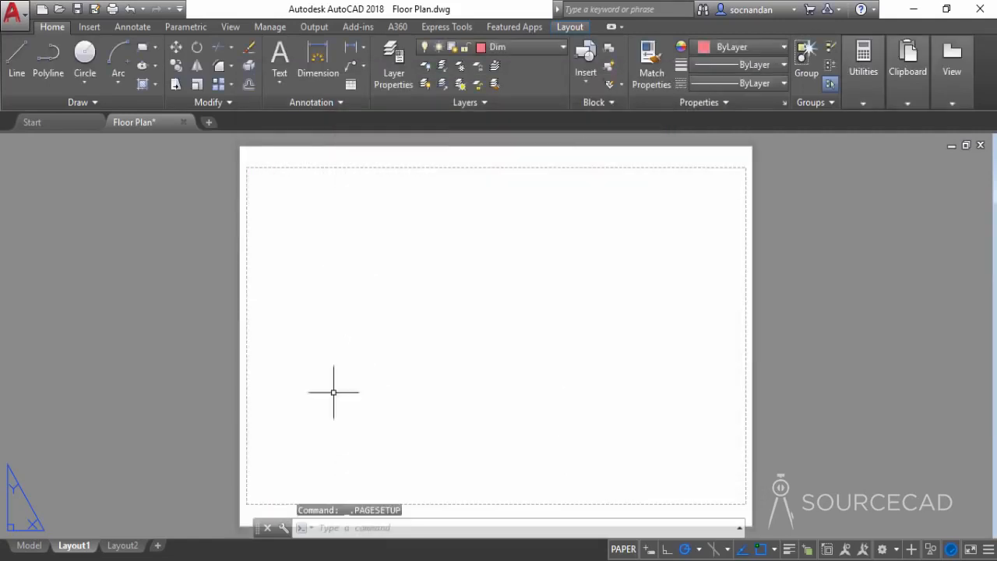
Step: Return to model space and turn on the Hatches layer
click(29, 545)
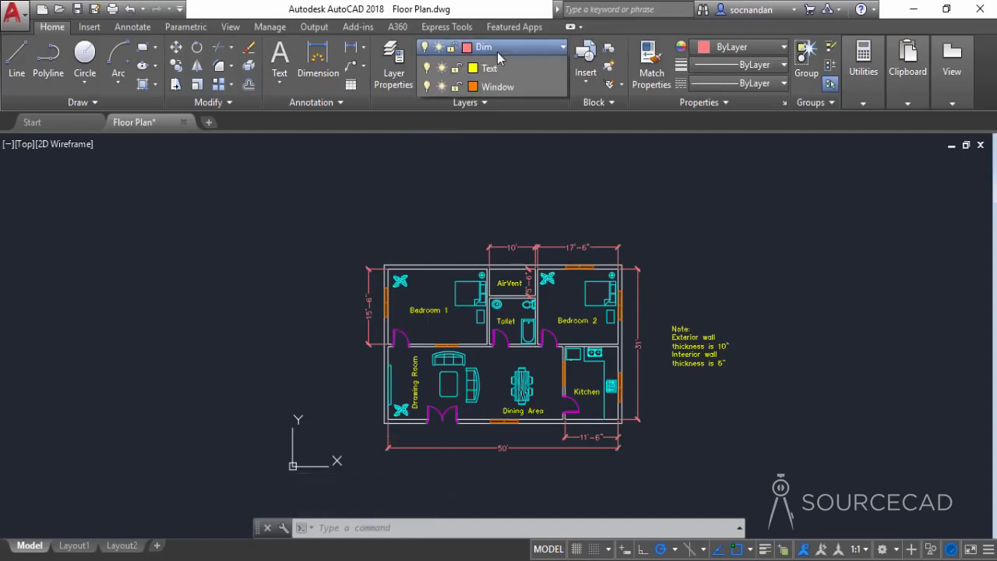
click(507, 47)
click(426, 159)
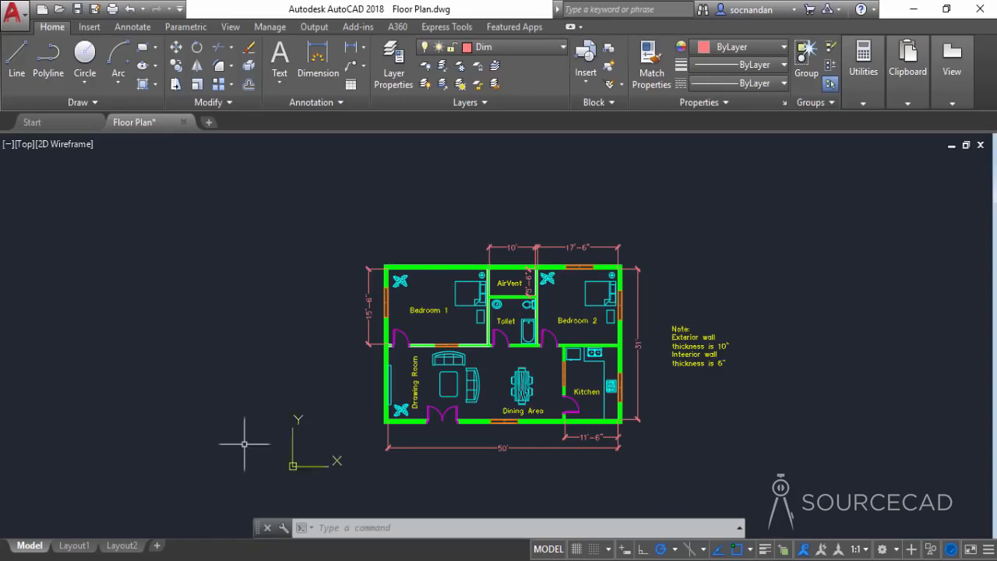
Step: Create a rectangular viewport on Layout1 that spans the dashed printable area from corner to corner
click(81, 545)
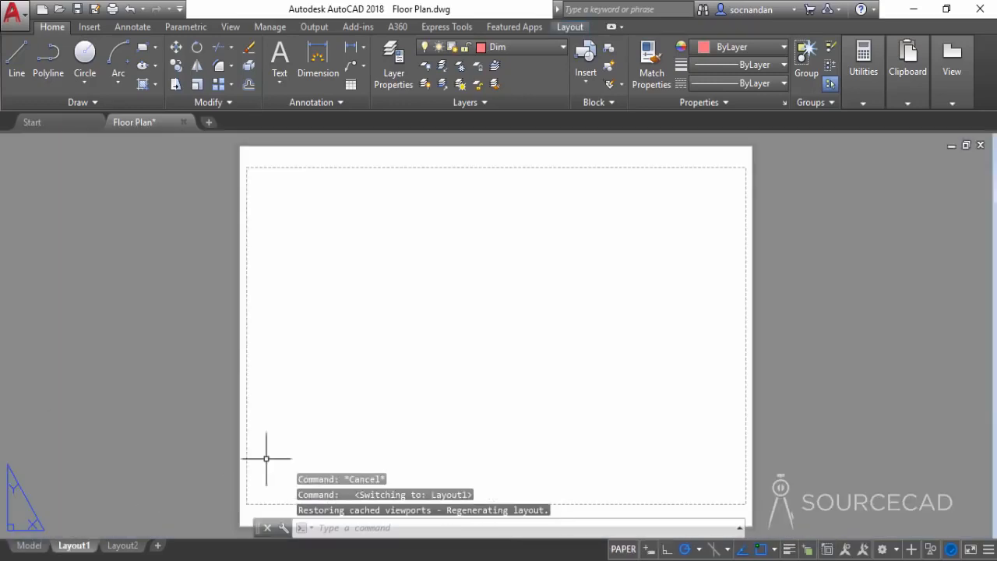
scroll(445, 401, down, 2)
middle_drag(548, 372, 548, 361)
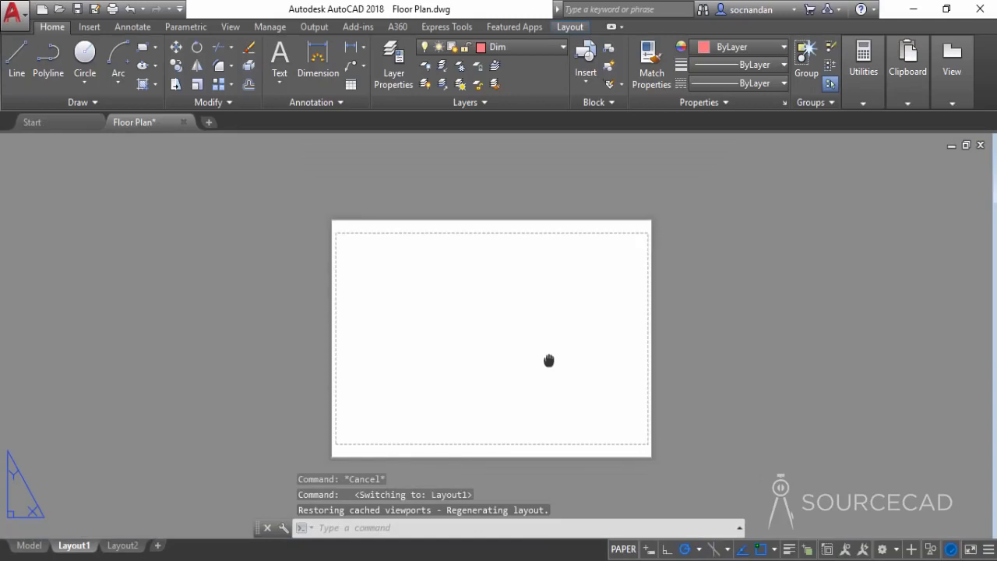
click(568, 27)
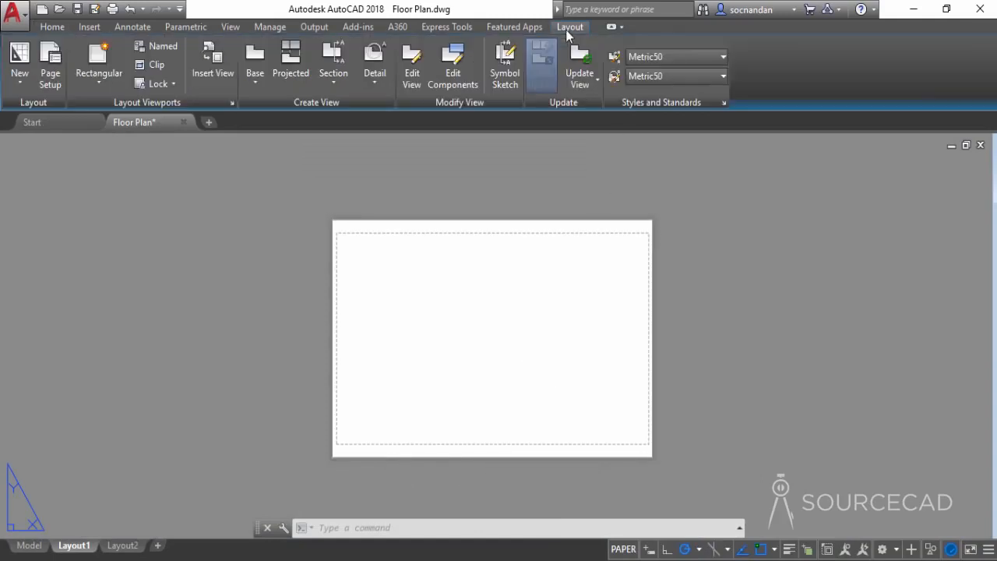
click(99, 75)
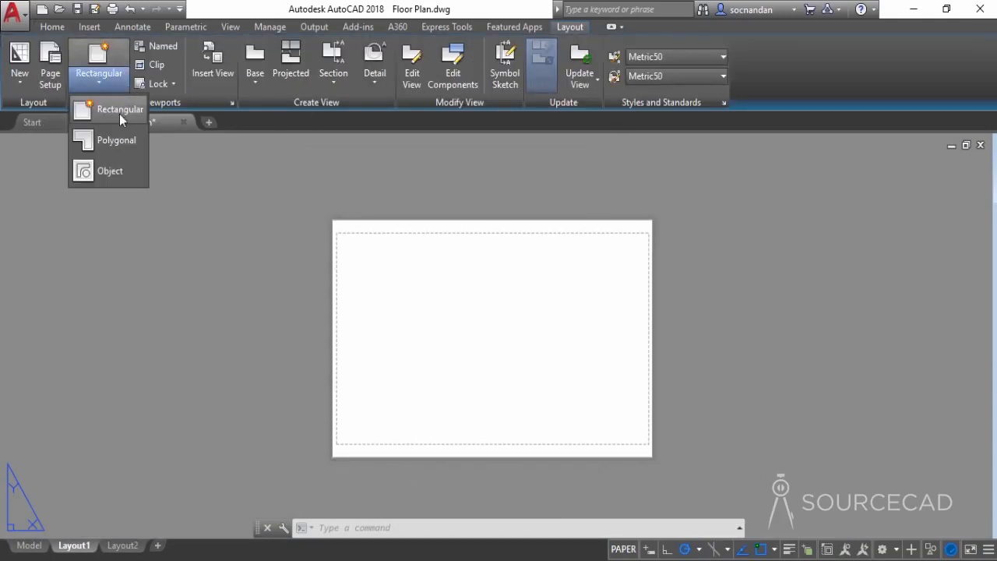
click(121, 109)
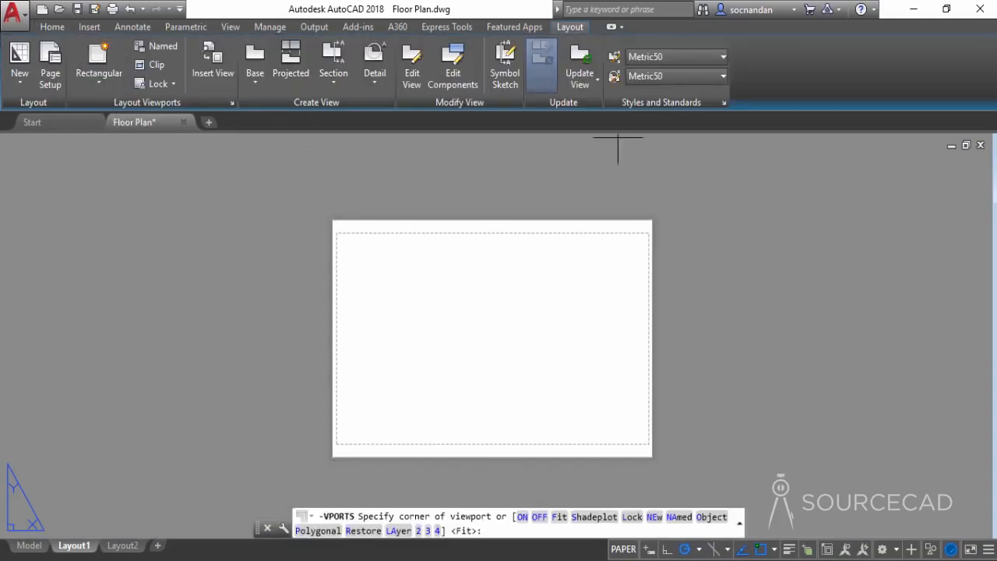
click(338, 235)
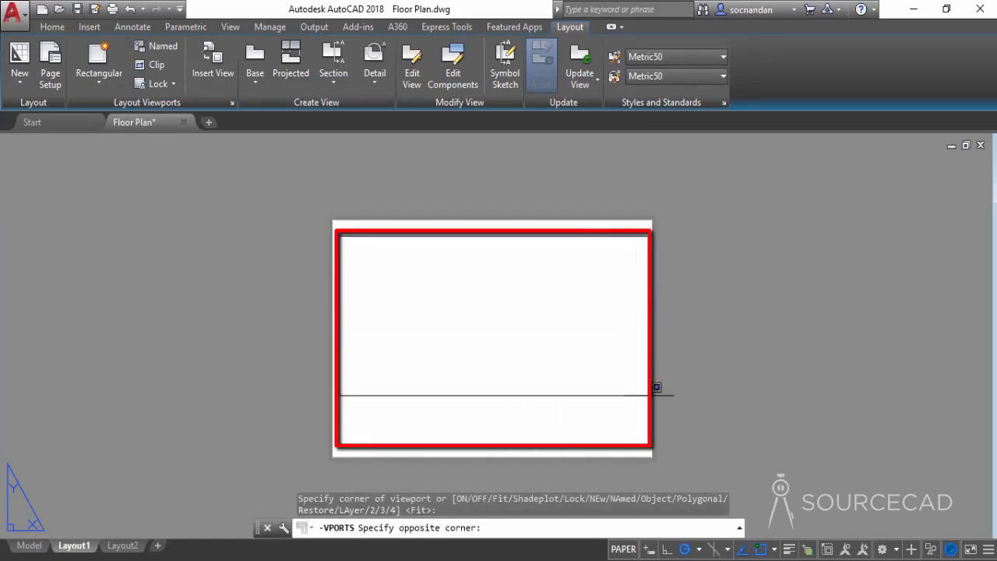
click(651, 441)
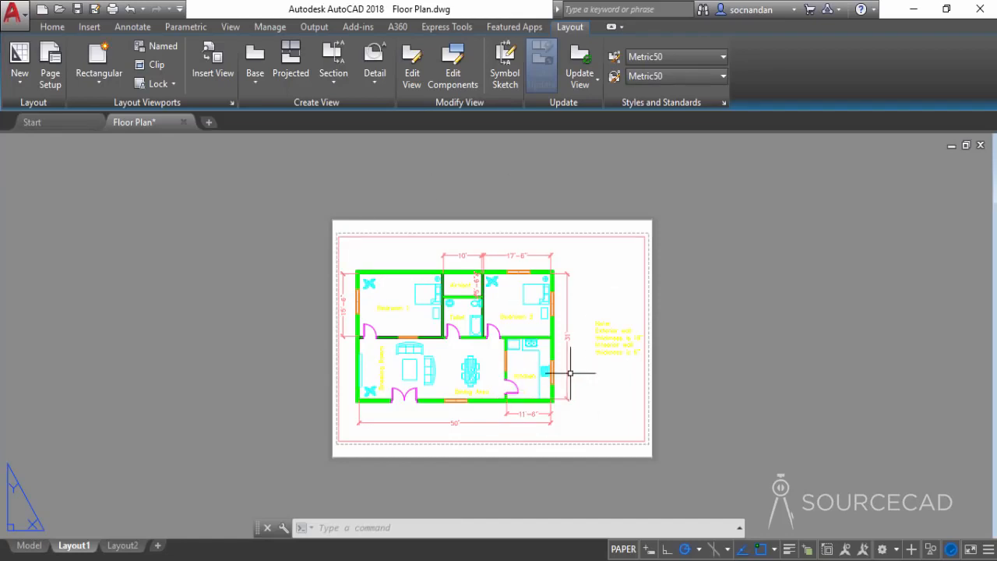
Step: Plot Layout1 as Floor Plan-Layout1.pdf on the Desktop, then view the generated PDF and close it
click(113, 9)
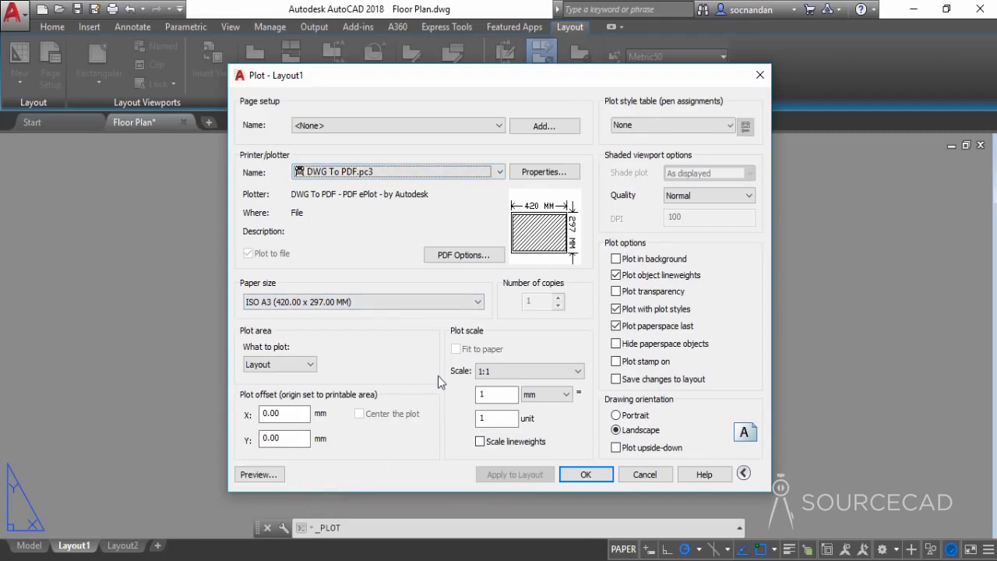
click(586, 476)
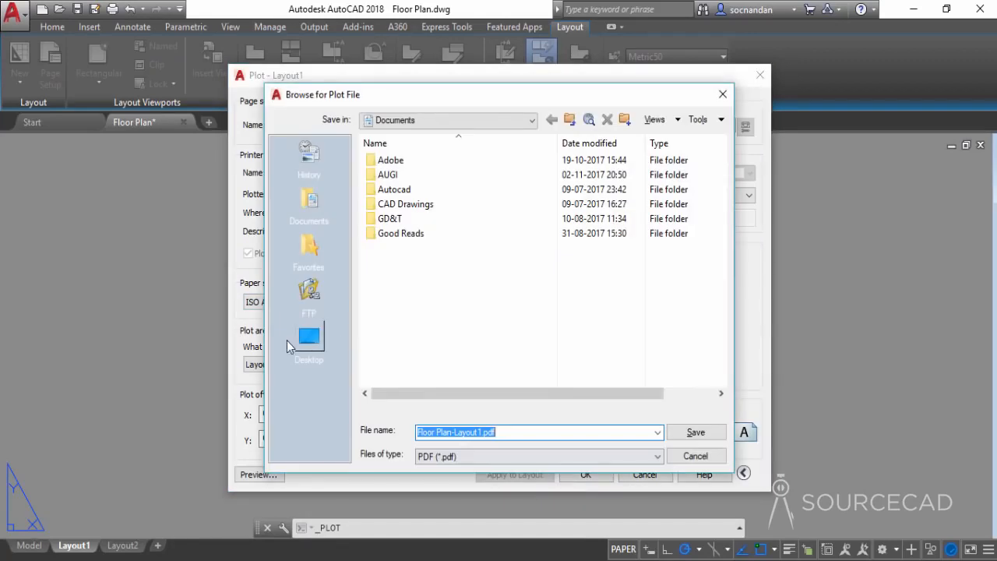
click(308, 337)
click(692, 434)
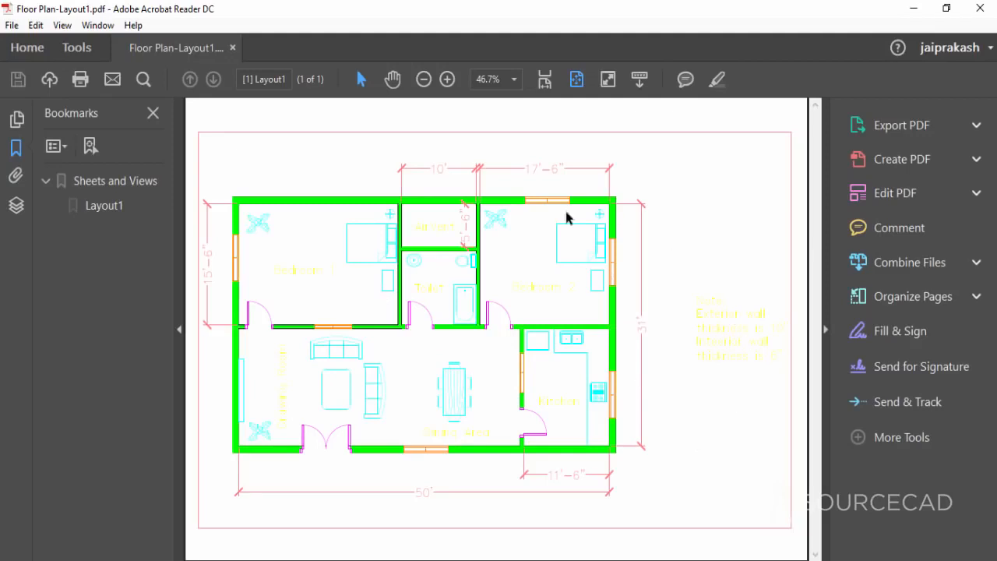
mouse_move(458, 436)
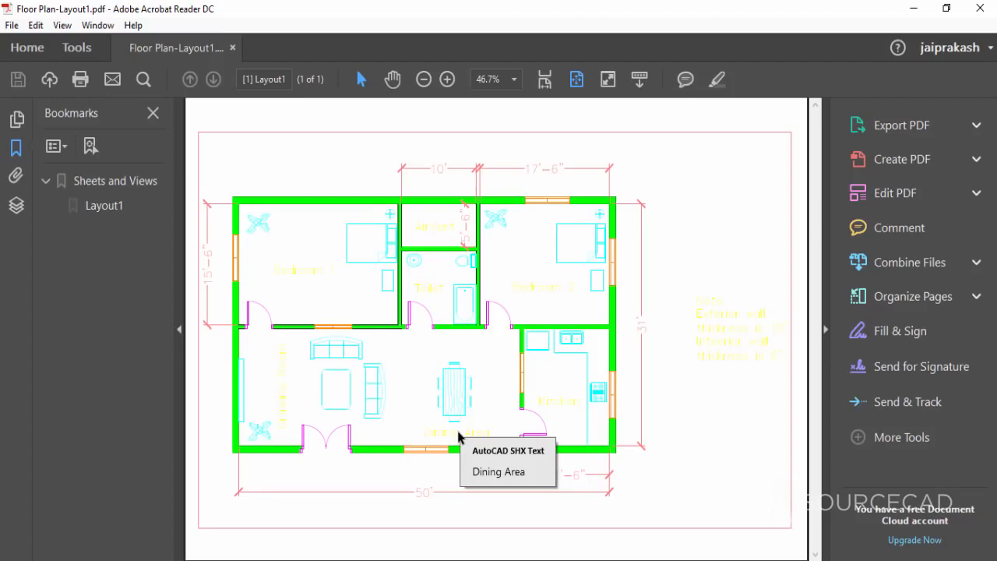
click(994, 9)
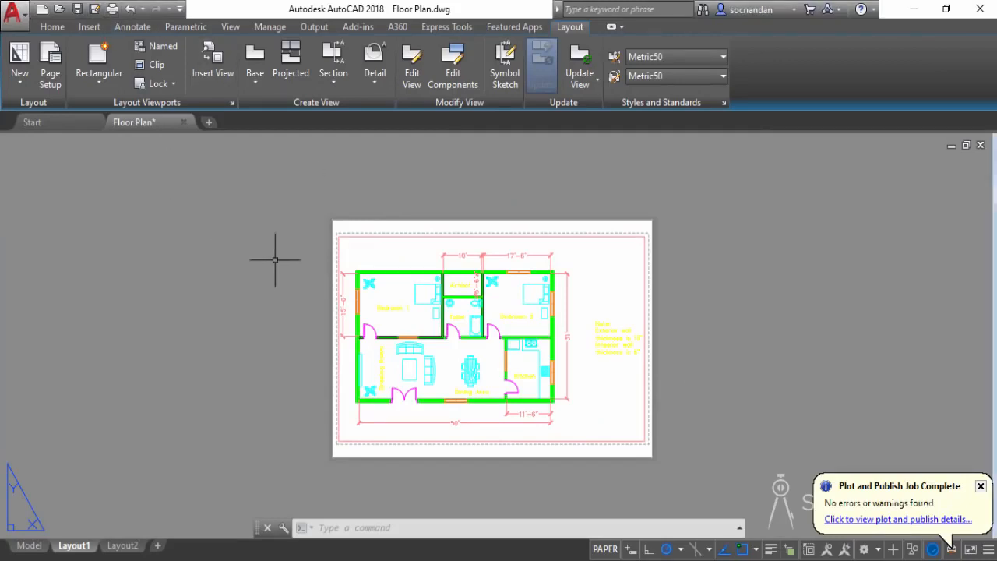
Step: Start a new plot of Layout1 using the monochrome.ctb plot style table and accept the plot settings
click(112, 9)
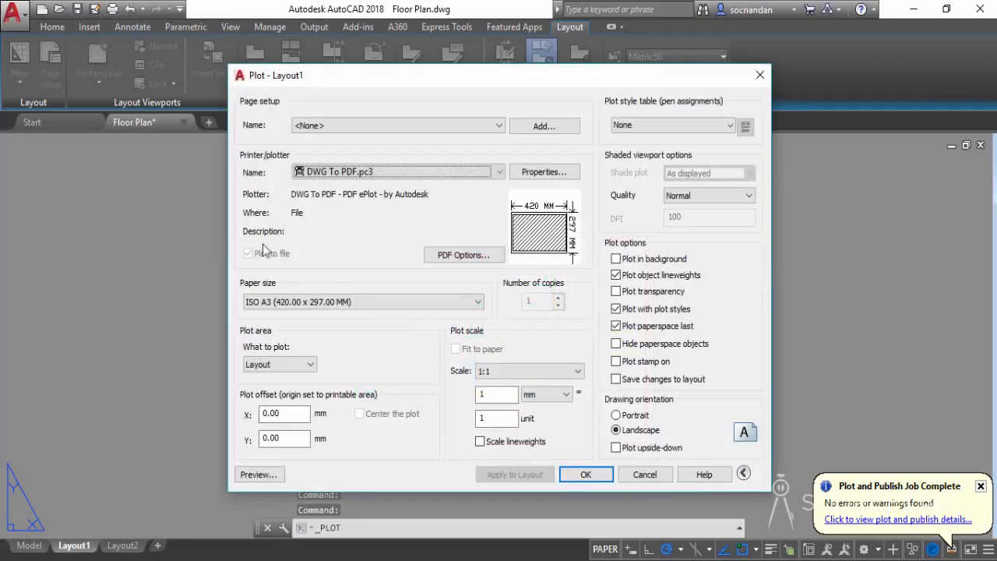
click(678, 123)
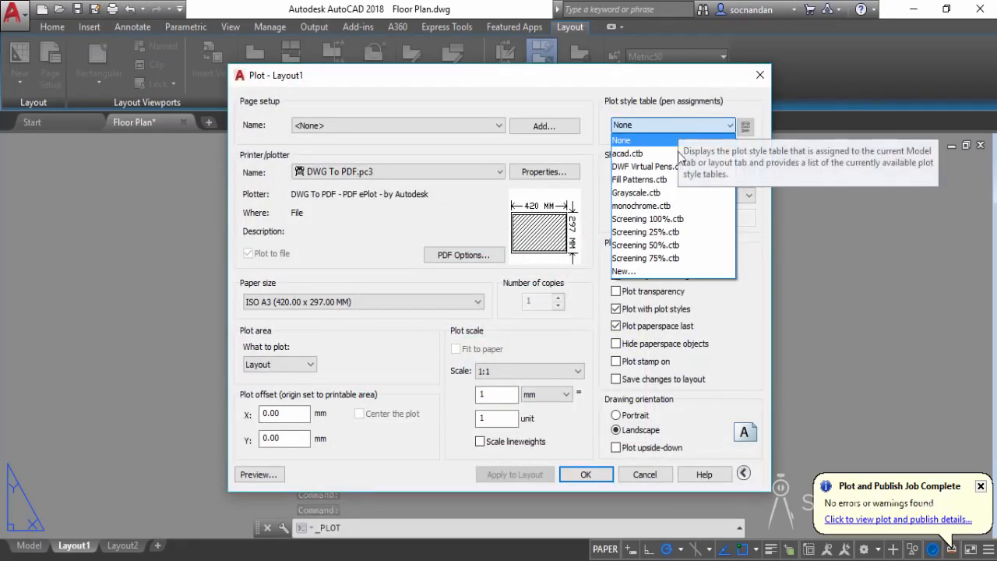
click(678, 206)
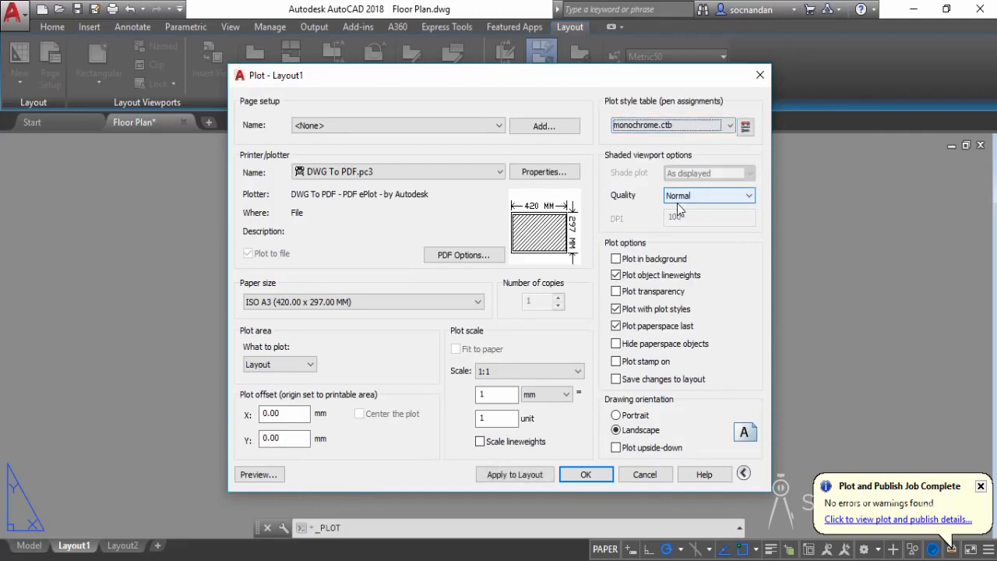
click(585, 475)
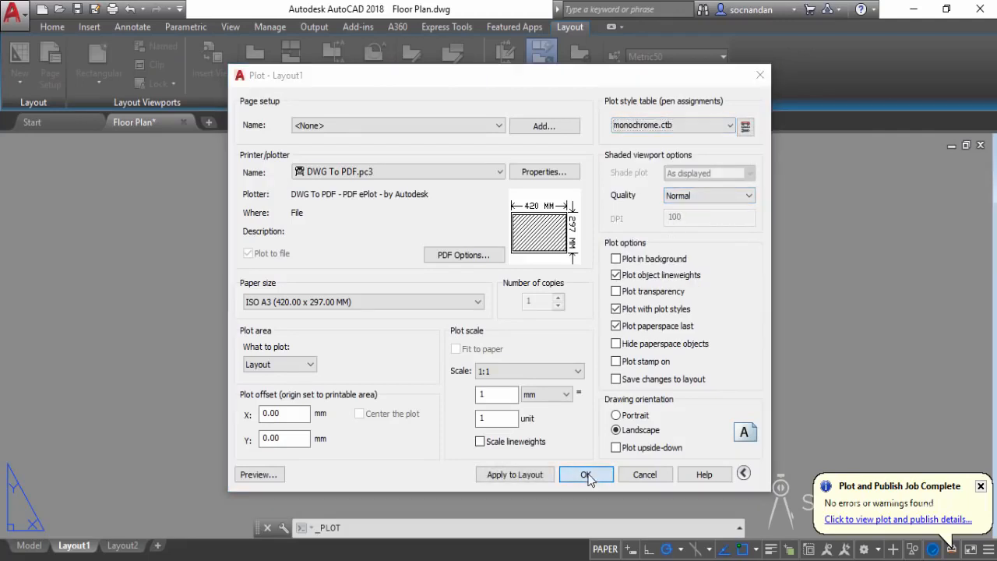
Step: Save the monochrome plot to the Desktop as Floor Plan-Layout2
click(318, 347)
double_click(501, 434)
click(502, 436)
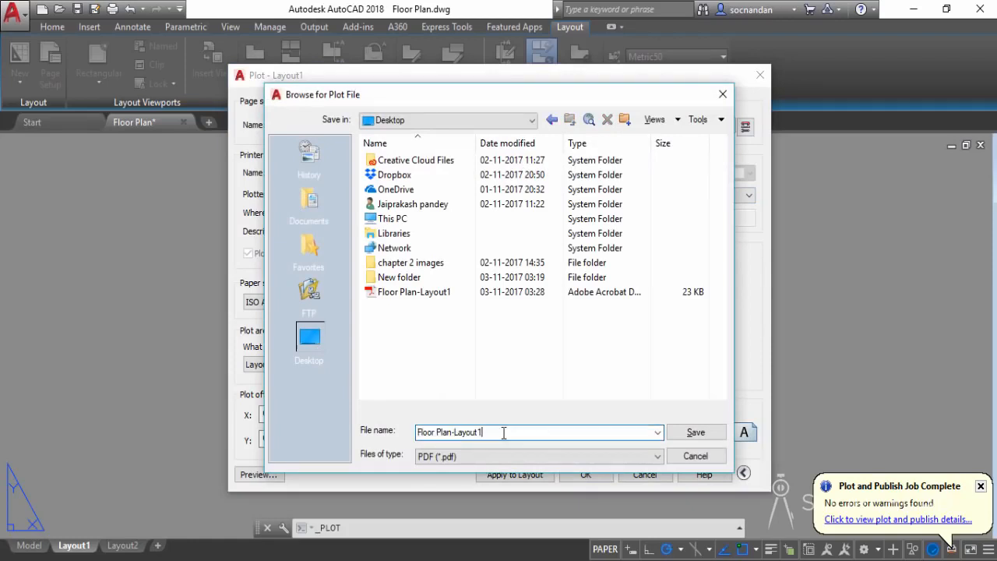
key(BackSpace)
text(2)
click(690, 433)
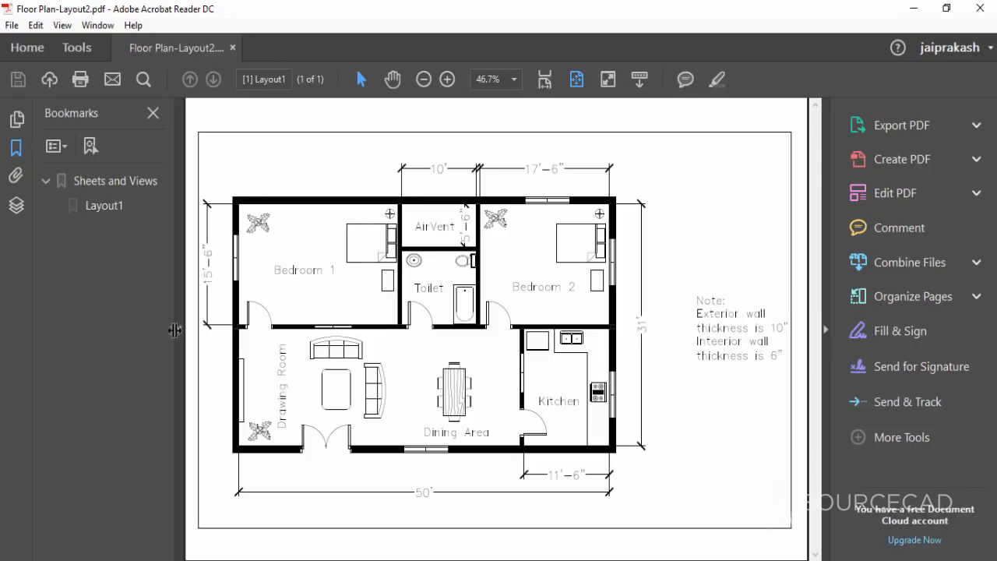
Step: View the generated monochrome PDF with the bookmarks and tools panes collapsed, and close the PDF reader
click(180, 329)
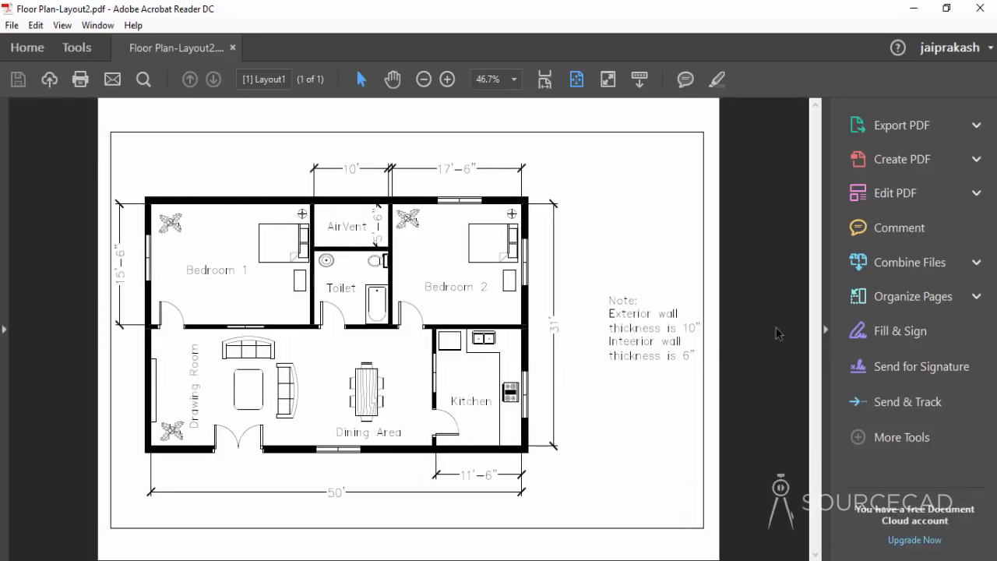
click(826, 333)
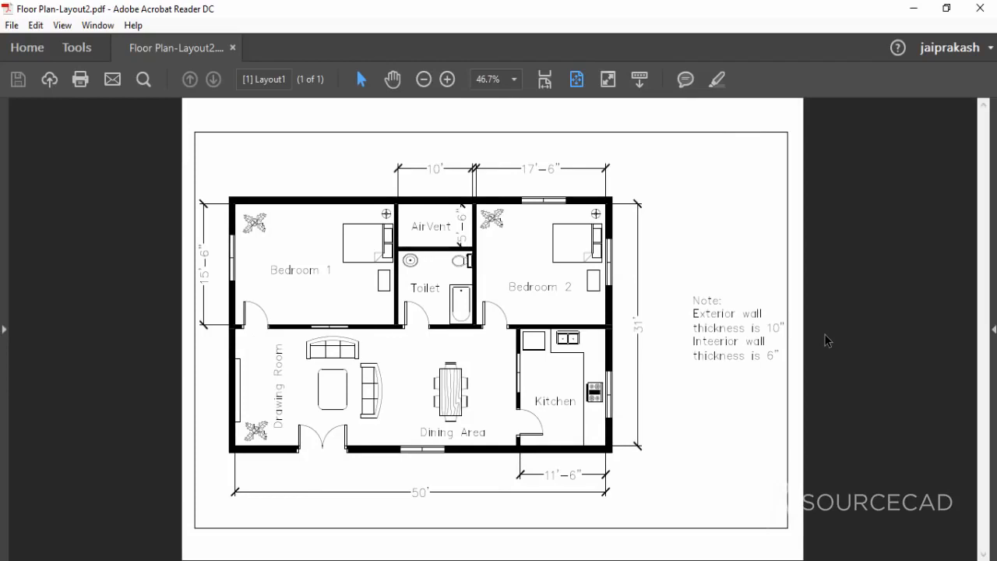
click(986, 13)
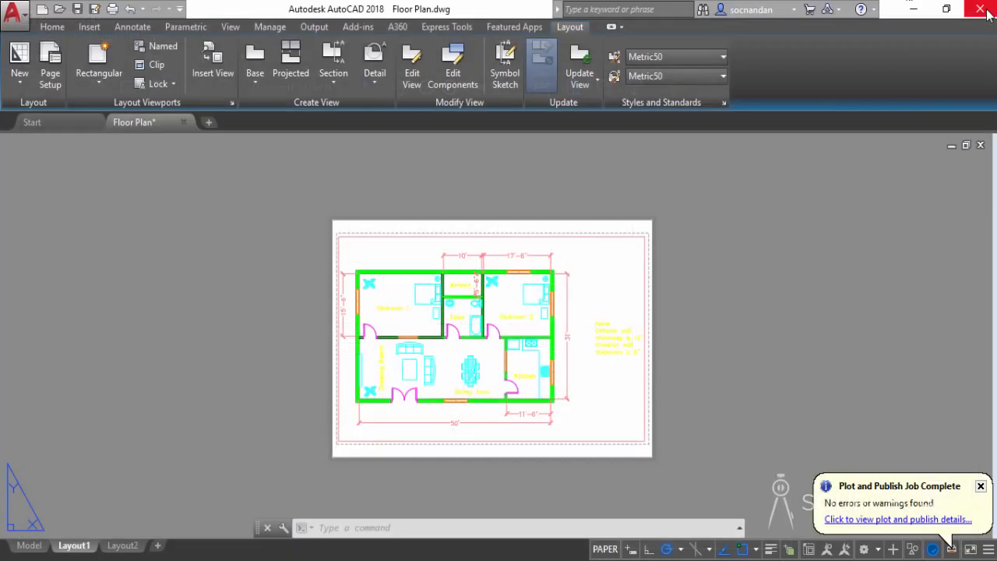
Step: Return to model space and save the Floor Plan drawing
click(29, 546)
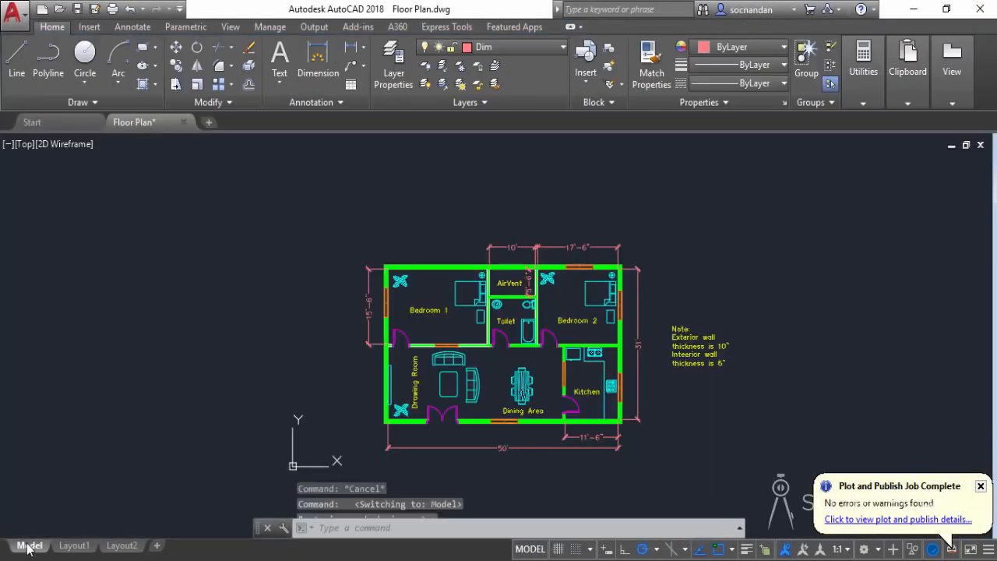
click(77, 11)
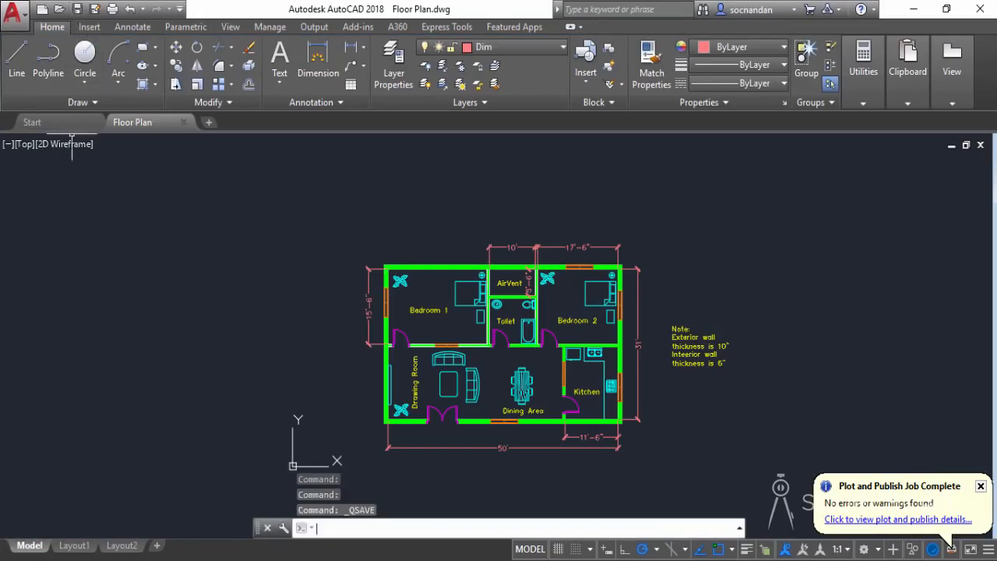